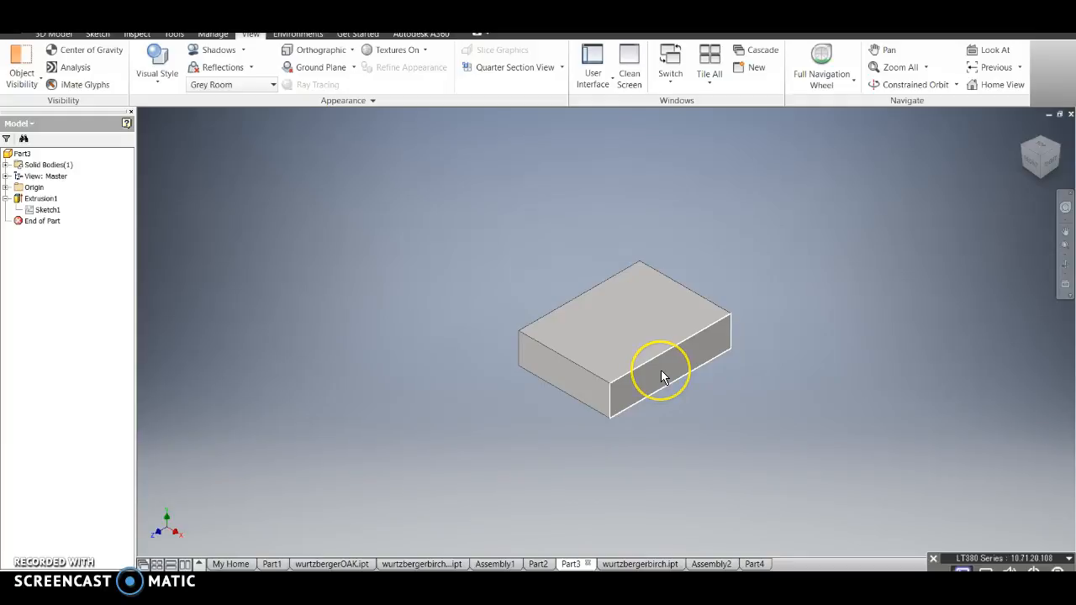
Open the block's base sketch for editing and set the rectangle's vertical dimension to 4.5 in
{"action": "mouse_move", "coordinate": [661, 371]}
{"action": "left_click", "coordinate": [660, 372]}
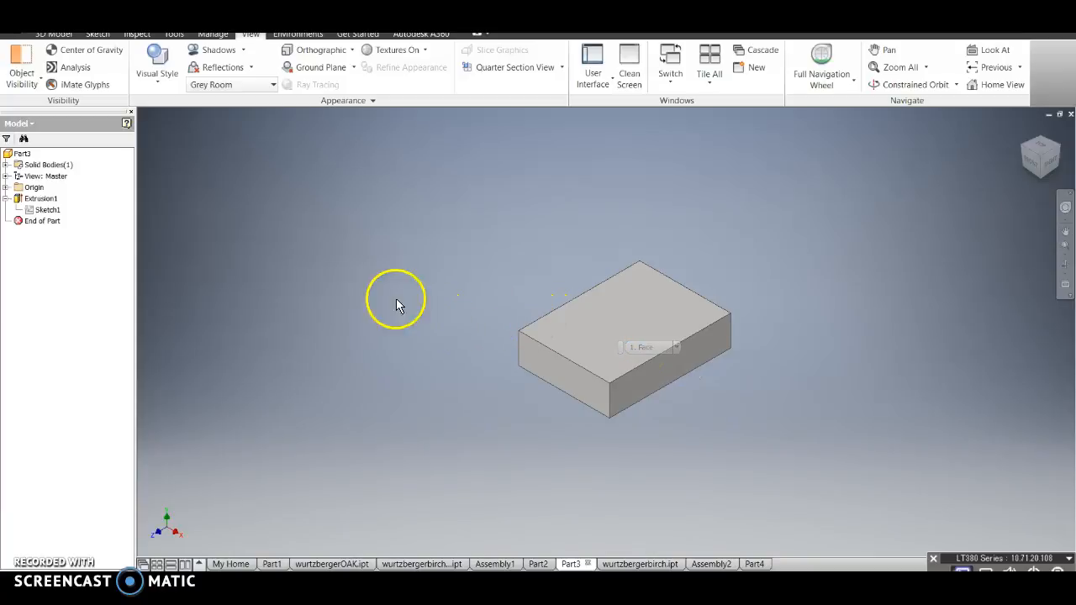
{"action": "right_click", "coordinate": [54, 212]}
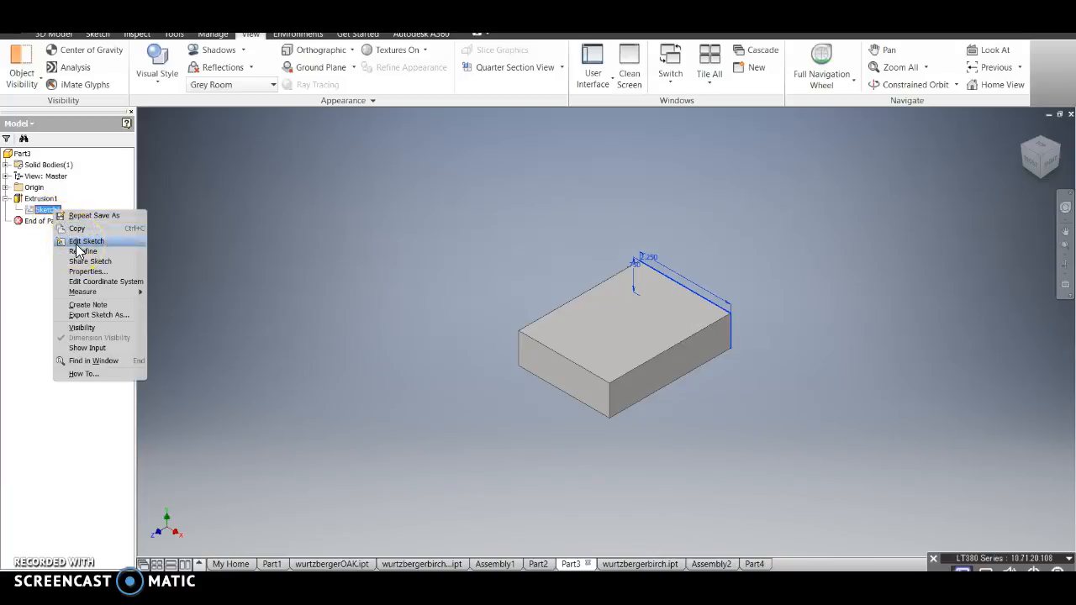
{"action": "left_click", "coordinate": [80, 243]}
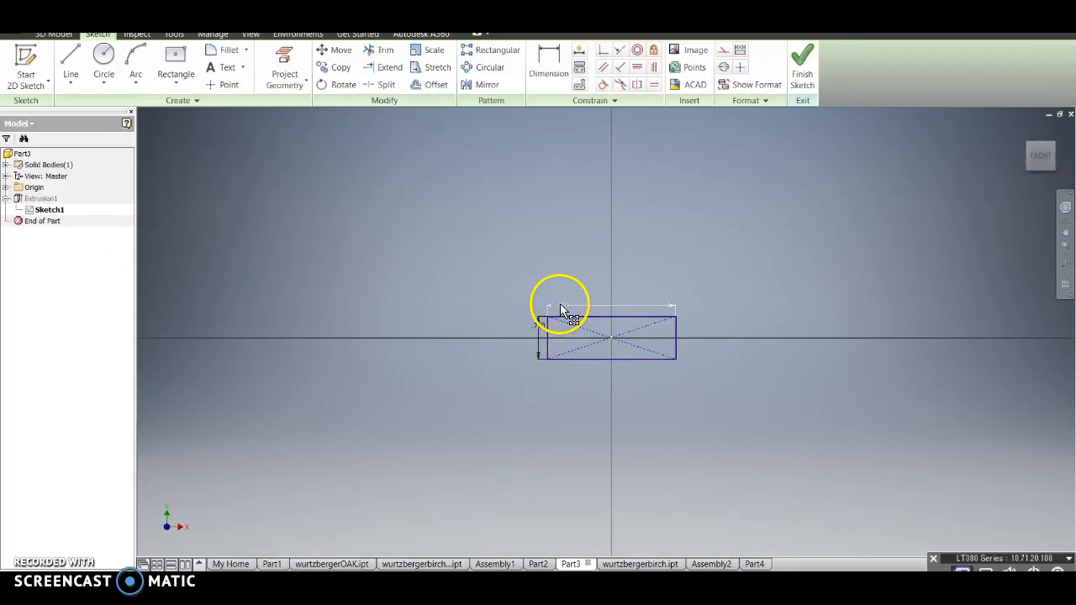
{"action": "scroll", "coordinate": [563, 309], "scroll_direction": "up", "scroll_amount": 5}
{"action": "left_click", "coordinate": [555, 77]}
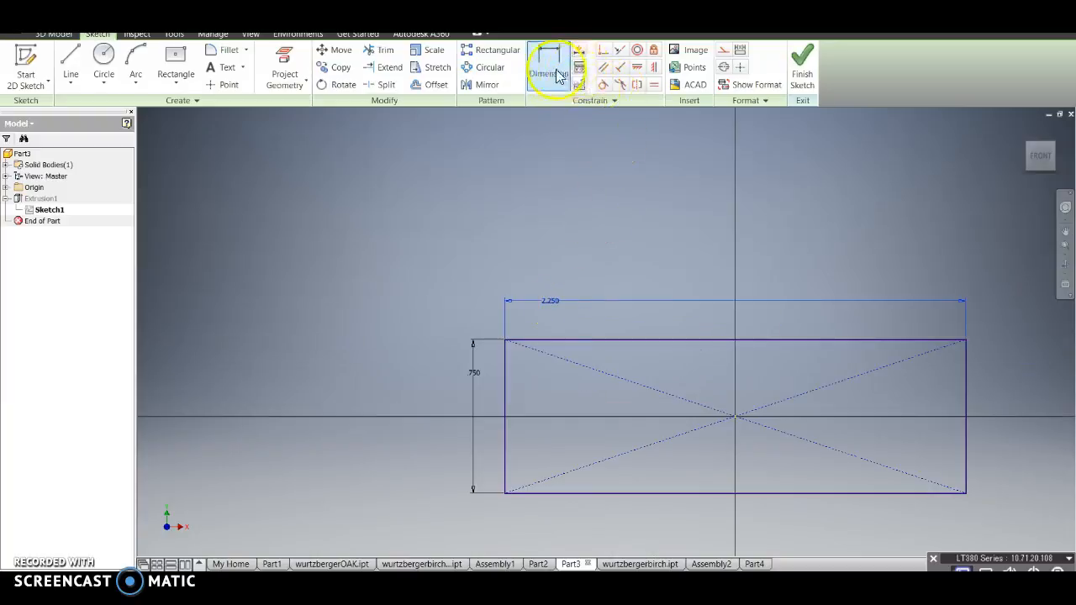
{"action": "double_click", "coordinate": [474, 375]}
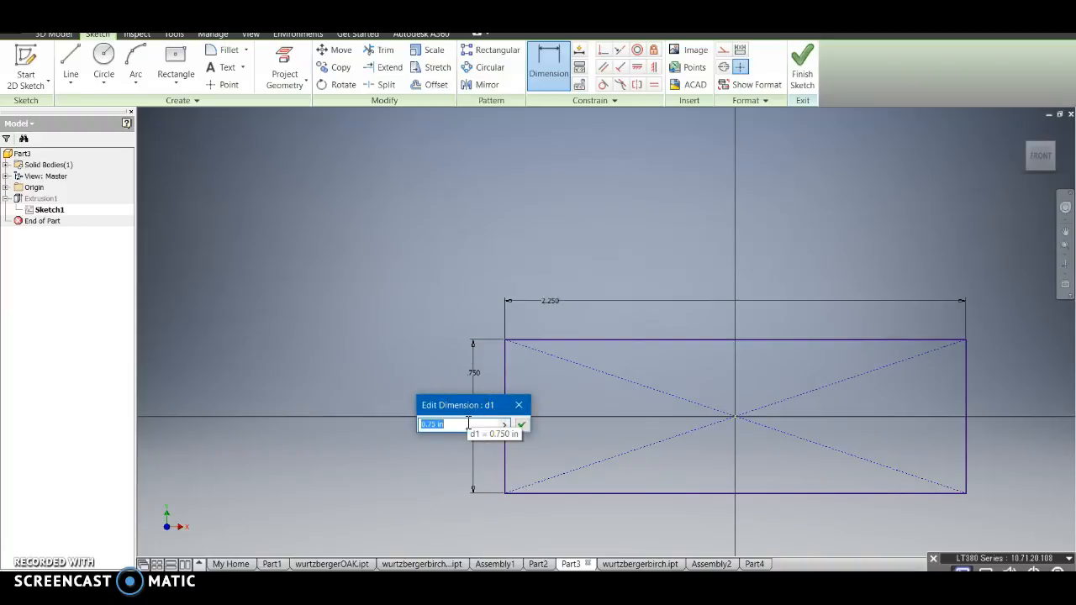
{"action": "type", "text": "4.5"}
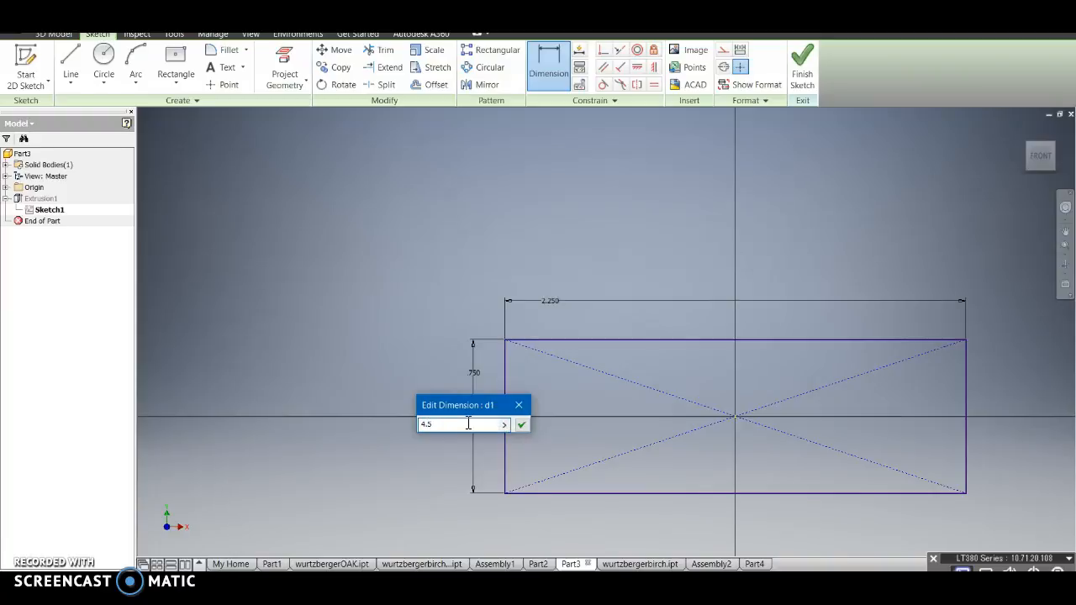
{"action": "left_click", "coordinate": [526, 428]}
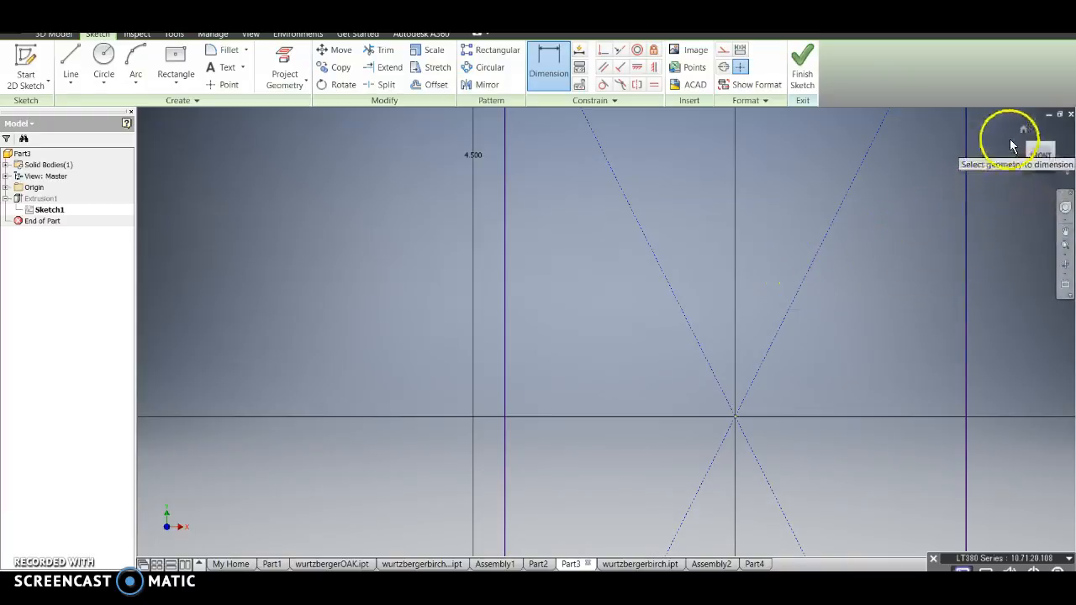
Set the rectangle's horizontal dimension to 8 in and finish the sketch
{"action": "left_click", "coordinate": [1023, 131]}
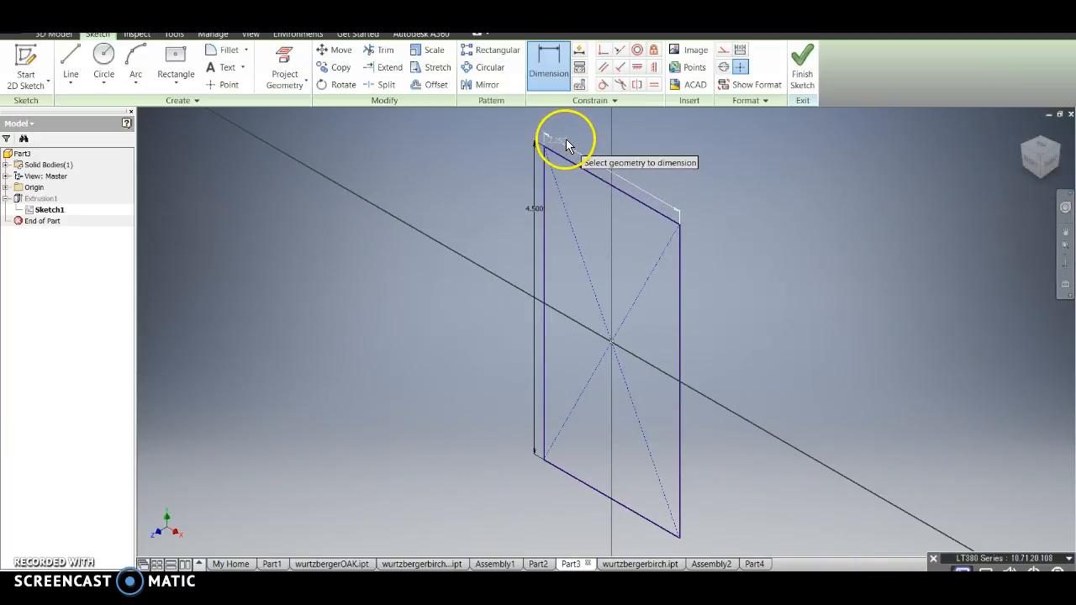
{"action": "left_click", "coordinate": [1032, 166]}
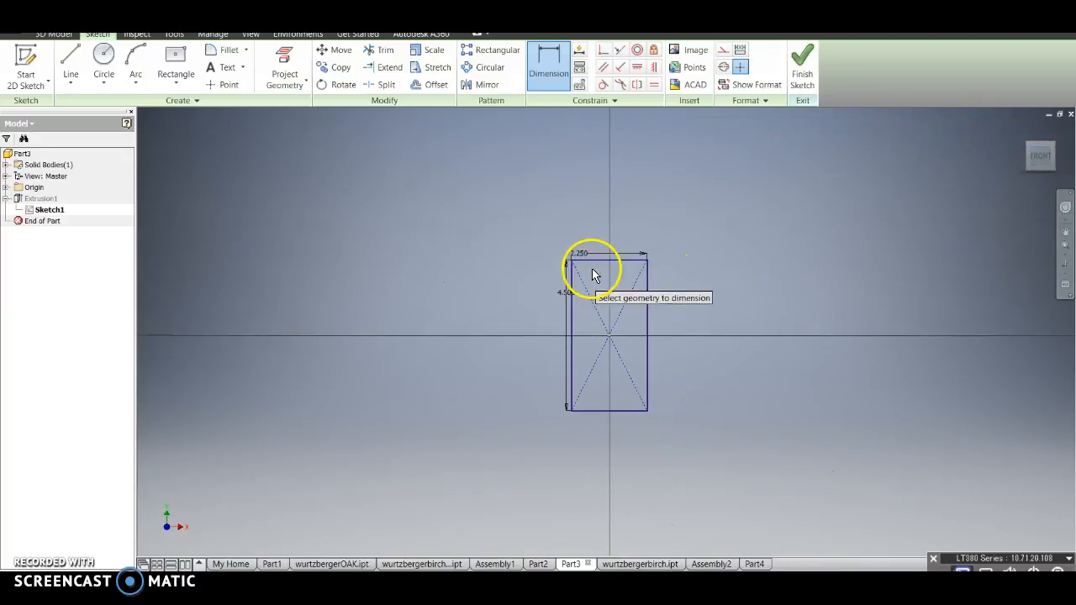
{"action": "scroll", "coordinate": [597, 266], "scroll_direction": "down", "scroll_amount": 3}
{"action": "scroll", "coordinate": [597, 266], "scroll_direction": "down", "scroll_amount": 3}
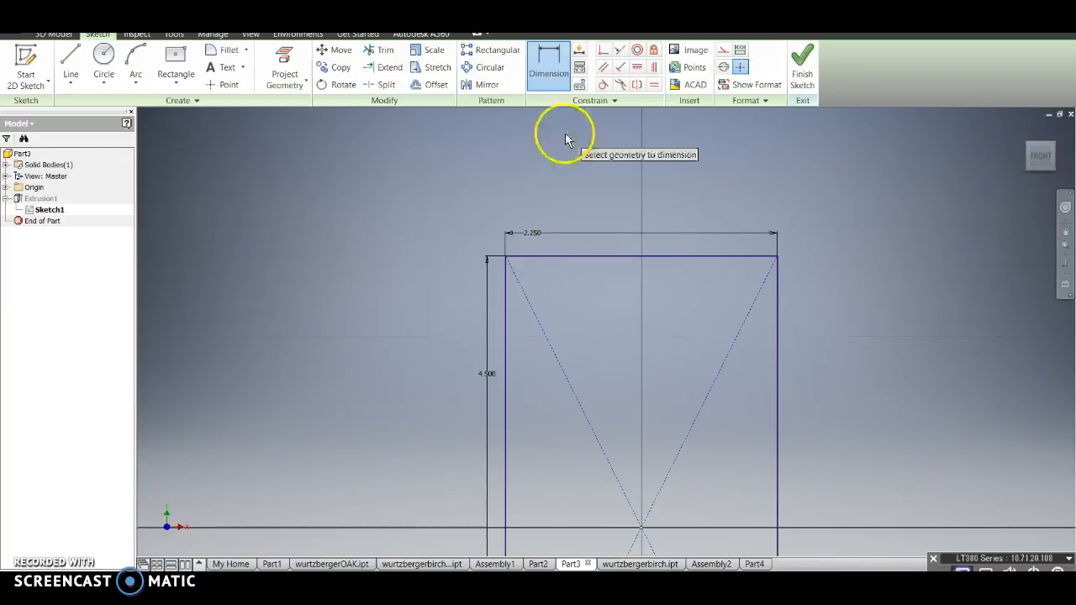
{"action": "left_click", "coordinate": [560, 76]}
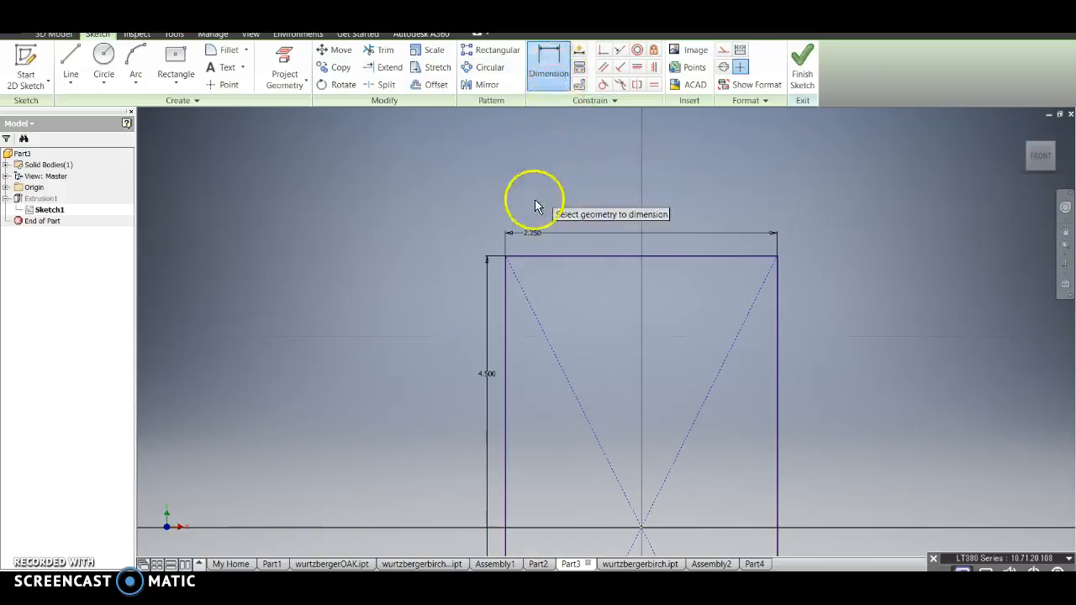
{"action": "left_click", "coordinate": [533, 236]}
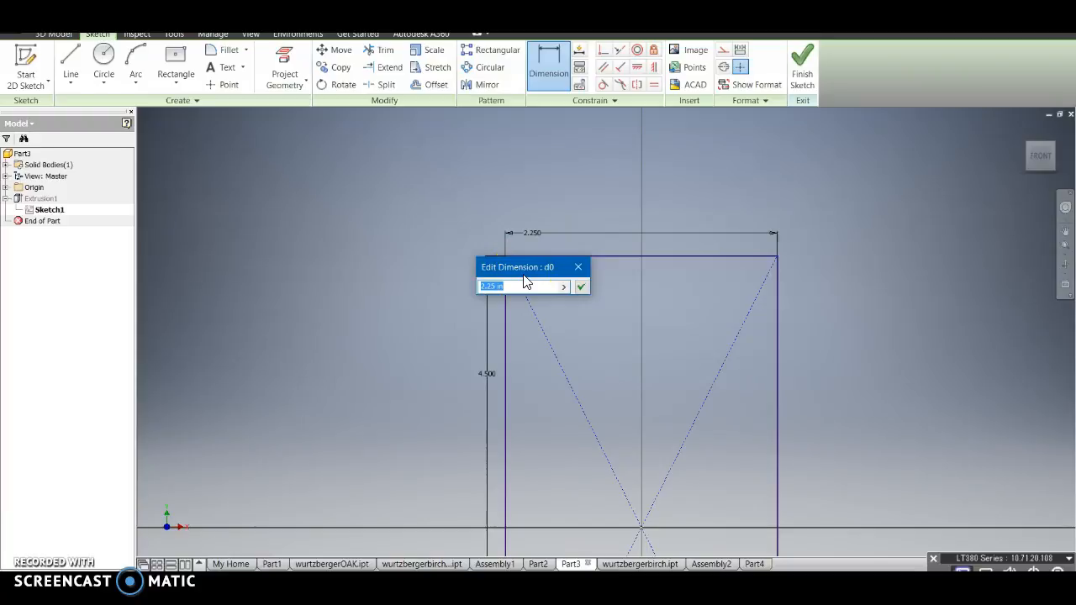
{"action": "type", "text": "8"}
{"action": "key", "text": "Return"}
{"action": "left_click", "coordinate": [547, 265]}
{"action": "scroll", "coordinate": [536, 248], "scroll_direction": "down", "scroll_amount": 5}
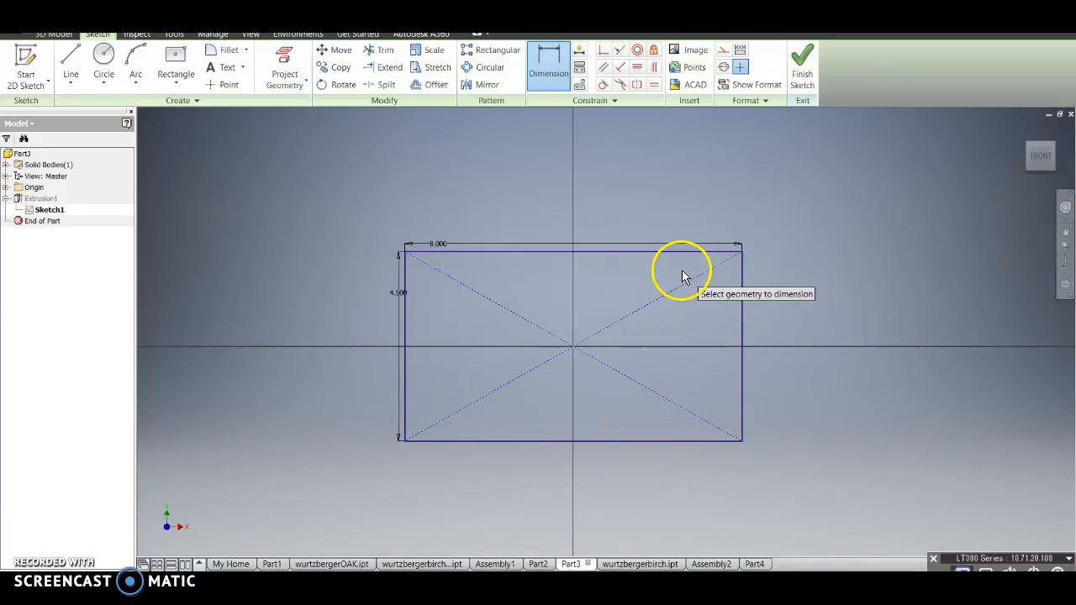
{"action": "left_click", "coordinate": [803, 80]}
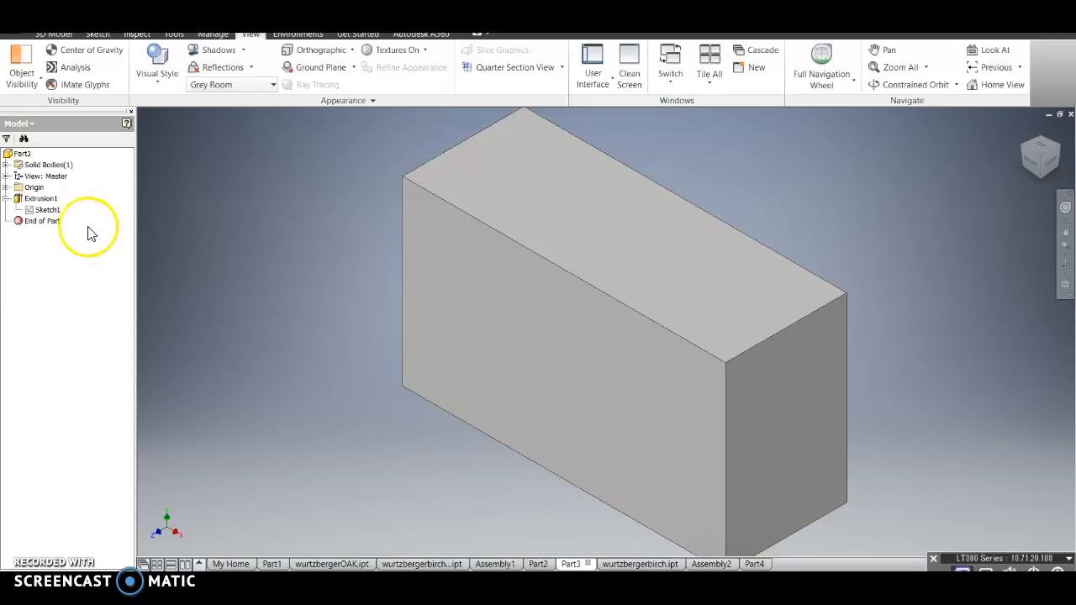
Edit the block's extrusion and set its distance to 0.25 in
{"action": "right_click", "coordinate": [46, 202]}
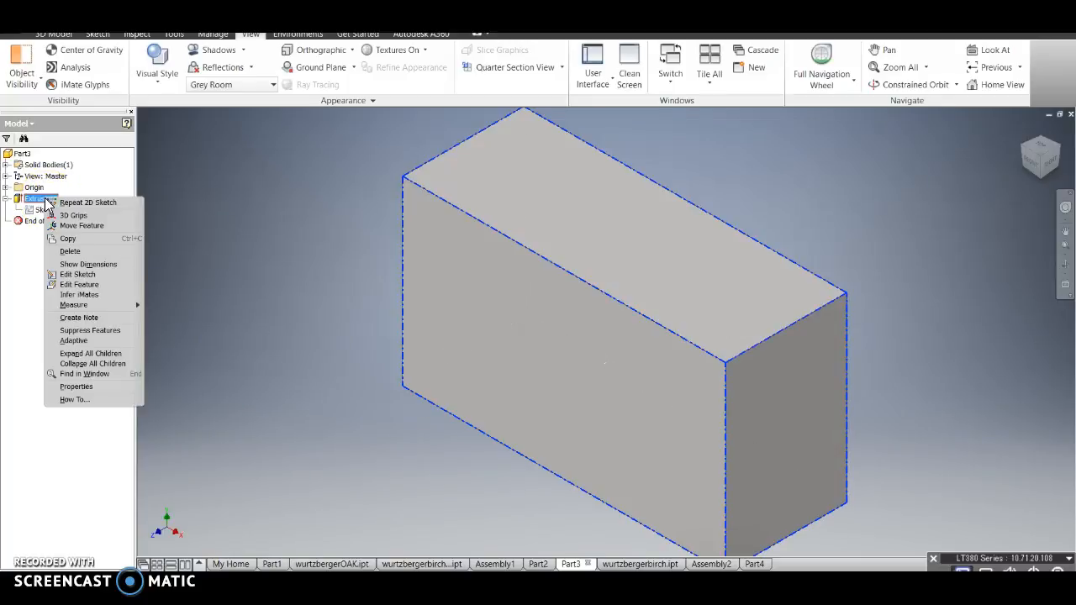
{"action": "left_click", "coordinate": [105, 286]}
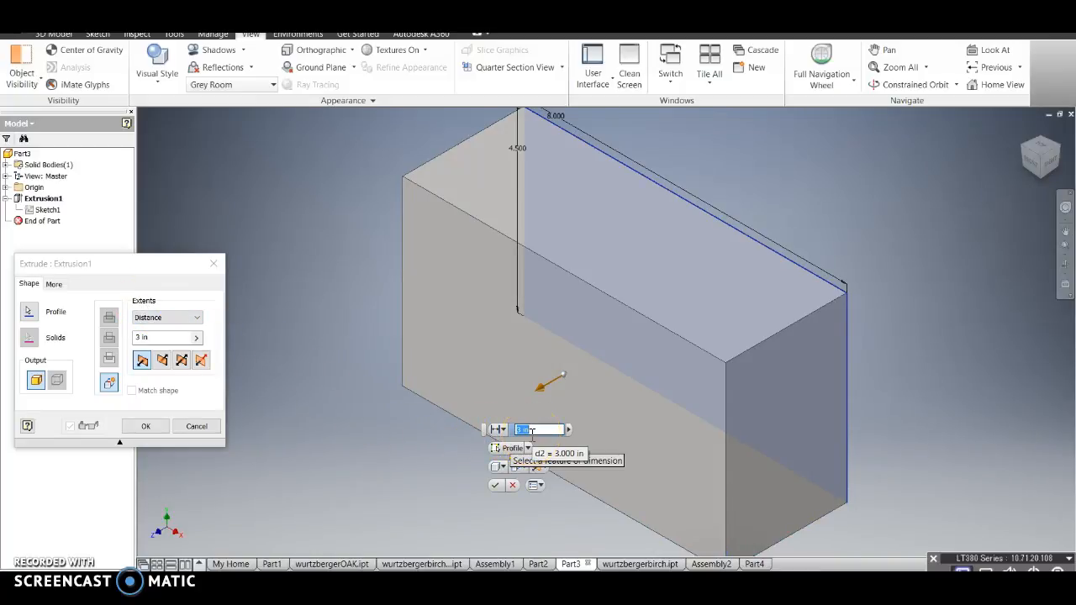
{"action": "type", "text": ".25"}
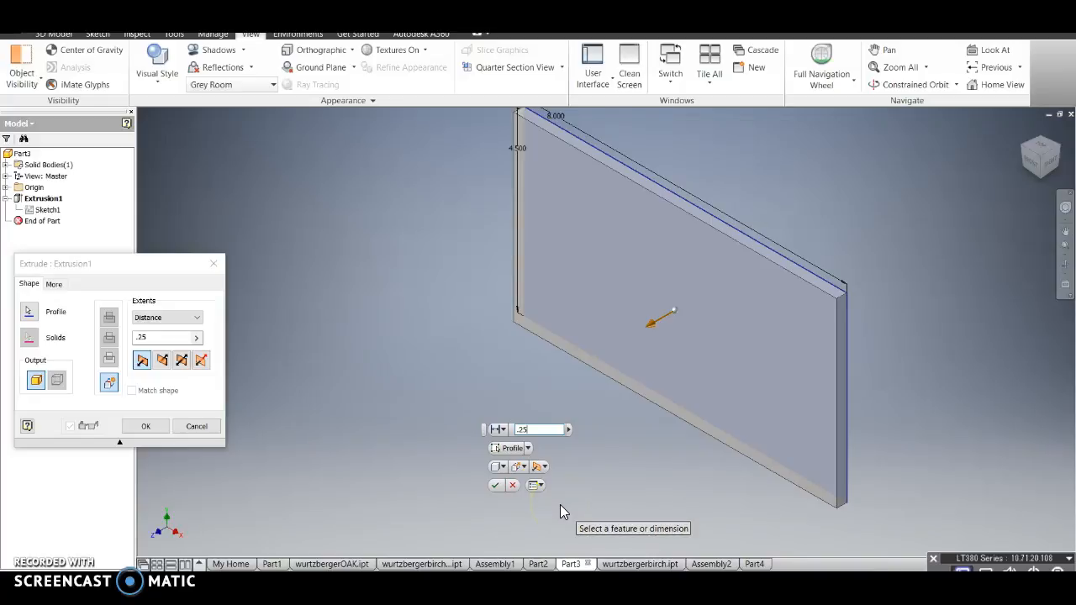
{"action": "left_click", "coordinate": [495, 485]}
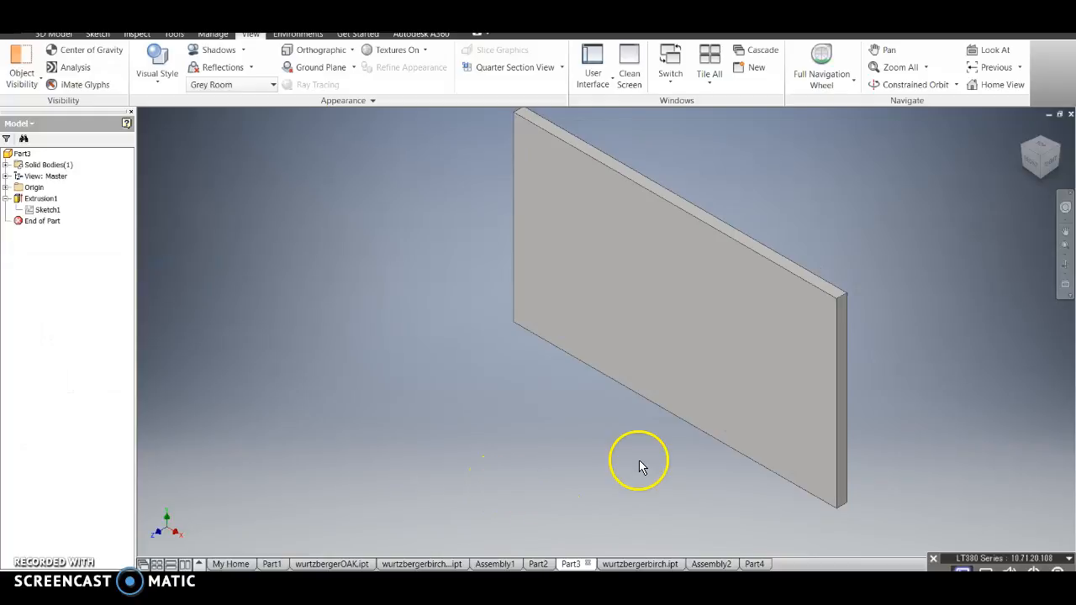
{"action": "mouse_move", "coordinate": [1034, 148]}
{"action": "left_mouse_down"}
{"action": "mouse_move", "coordinate": [911, 224]}
{"action": "mouse_move", "coordinate": [807, 233]}
{"action": "mouse_move", "coordinate": [780, 154]}
{"action": "mouse_move", "coordinate": [793, 547]}
{"action": "mouse_move", "coordinate": [870, 510]}
{"action": "mouse_move", "coordinate": [945, 521]}
{"action": "mouse_move", "coordinate": [1063, 119]}
{"action": "mouse_move", "coordinate": [228, 120]}
{"action": "mouse_move", "coordinate": [161, 260]}
{"action": "mouse_move", "coordinate": [1013, 283]}
{"action": "mouse_move", "coordinate": [892, 241]}
{"action": "mouse_move", "coordinate": [785, 132]}
{"action": "mouse_move", "coordinate": [829, 502]}
{"action": "mouse_move", "coordinate": [883, 427]}
{"action": "left_mouse_up"}
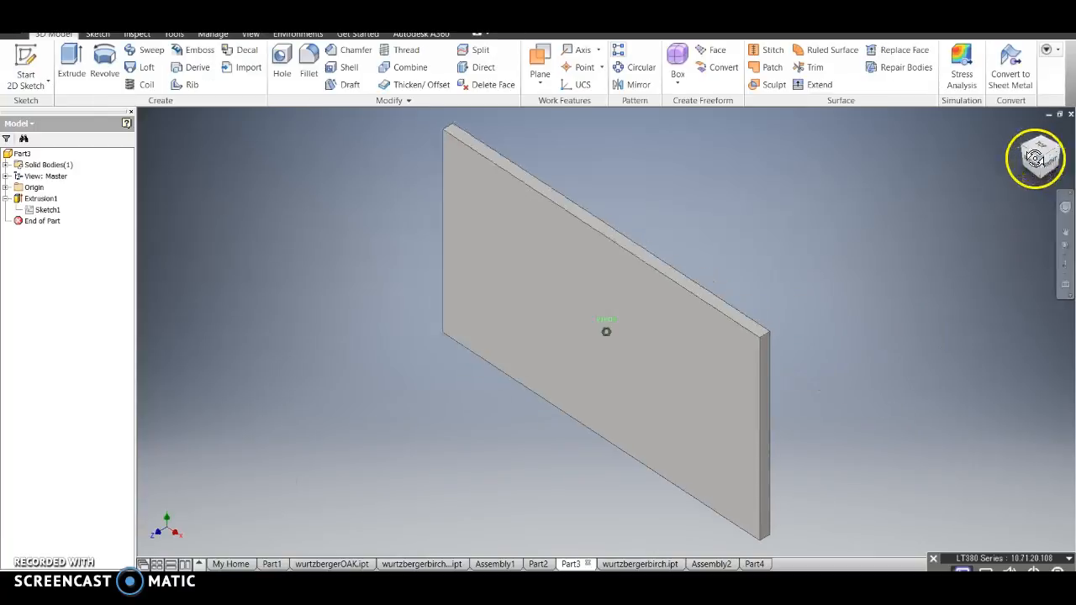
{"action": "mouse_move", "coordinate": [1033, 156]}
{"action": "left_mouse_down"}
{"action": "mouse_move", "coordinate": [1004, 193]}
{"action": "mouse_move", "coordinate": [956, 156]}
{"action": "mouse_move", "coordinate": [1061, 139]}
{"action": "mouse_move", "coordinate": [173, 550]}
{"action": "mouse_move", "coordinate": [1031, 159]}
{"action": "left_mouse_up"}
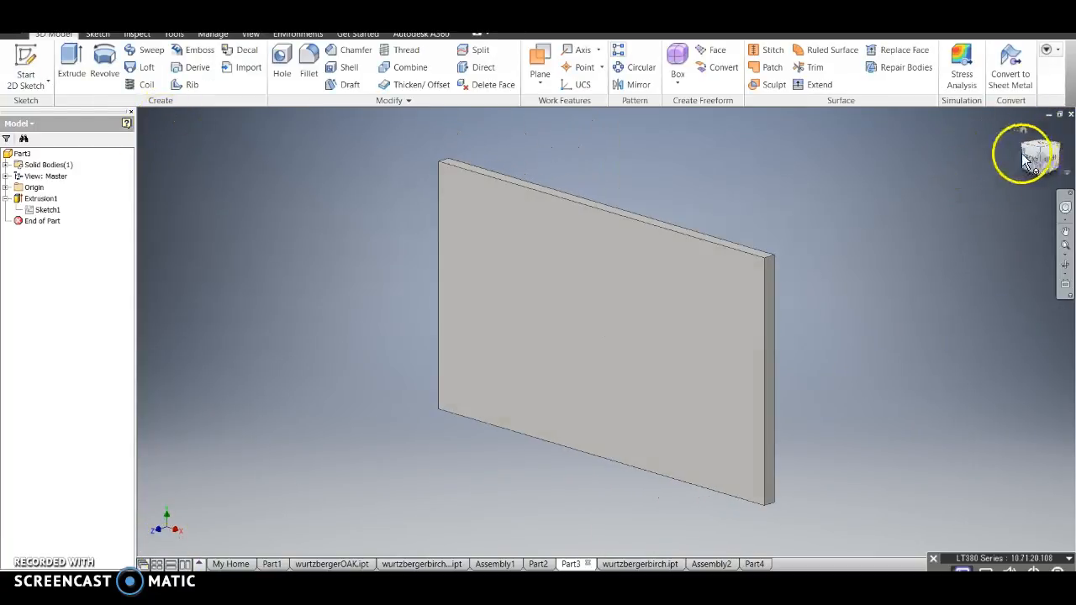
{"action": "left_click", "coordinate": [1025, 129]}
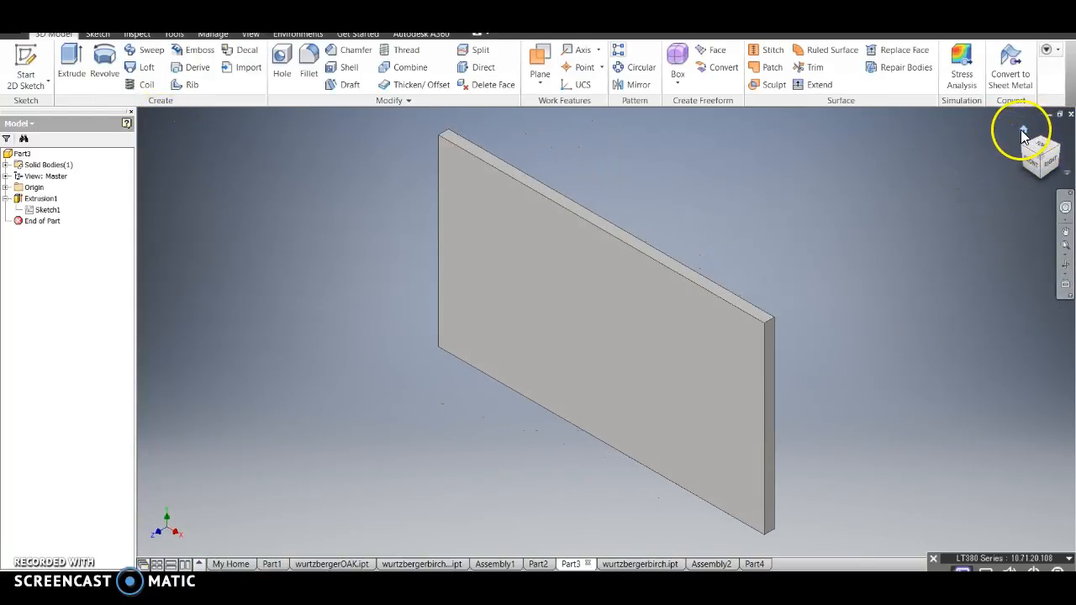
{"action": "left_click", "coordinate": [1033, 168]}
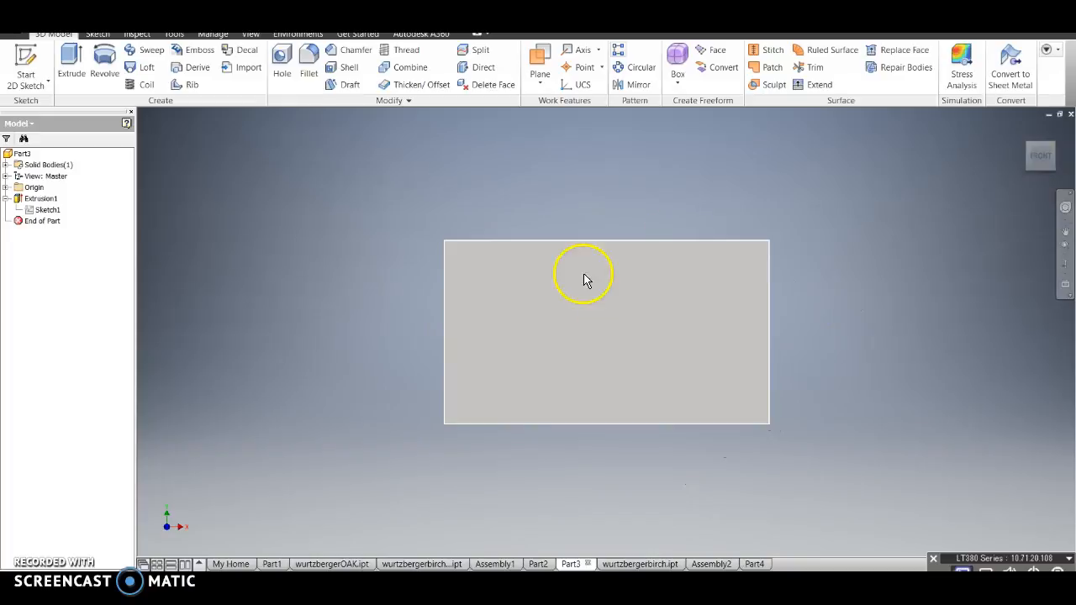
{"action": "mouse_move", "coordinate": [1037, 166]}
{"action": "left_mouse_down"}
{"action": "mouse_move", "coordinate": [1048, 112]}
{"action": "mouse_move", "coordinate": [992, 151]}
{"action": "mouse_move", "coordinate": [920, 176]}
{"action": "left_mouse_up"}
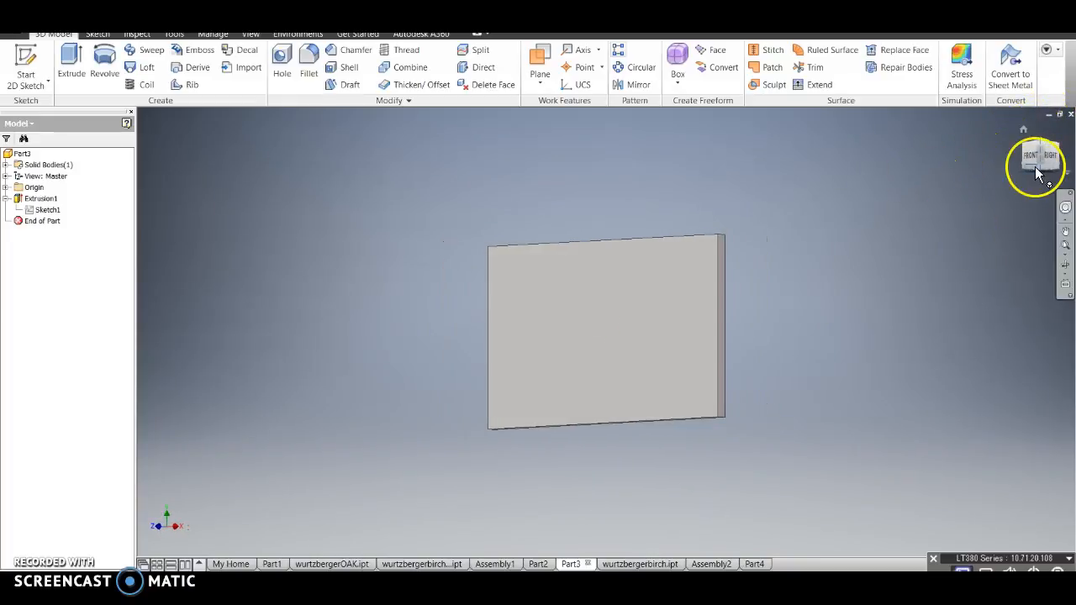
{"action": "left_click", "coordinate": [1023, 132]}
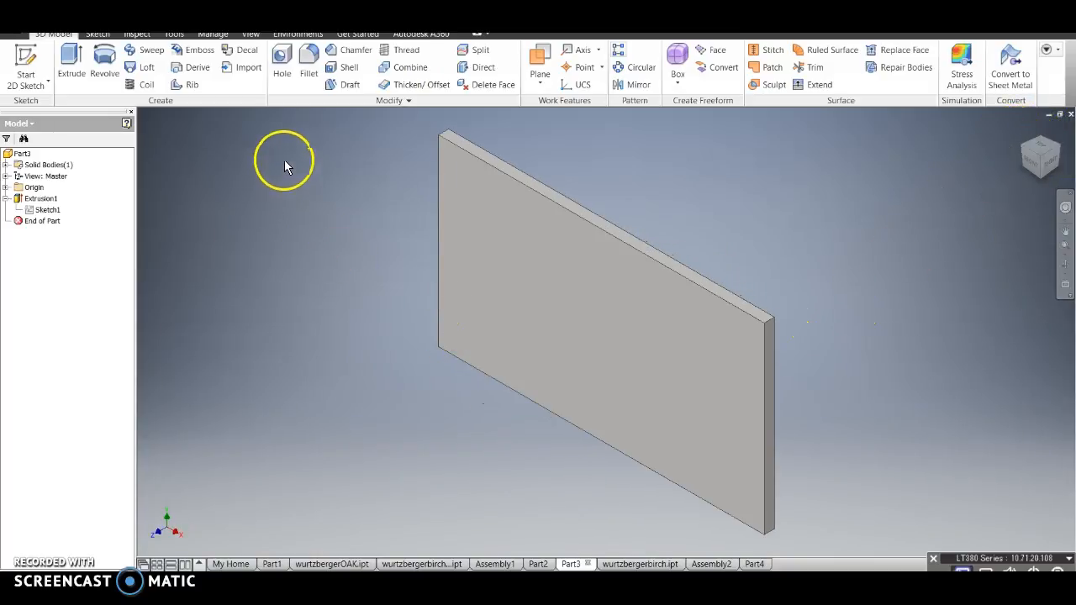
Chamfer all four outer edges of the board's front face with a distance of 0.125 in
{"action": "left_click", "coordinate": [339, 54]}
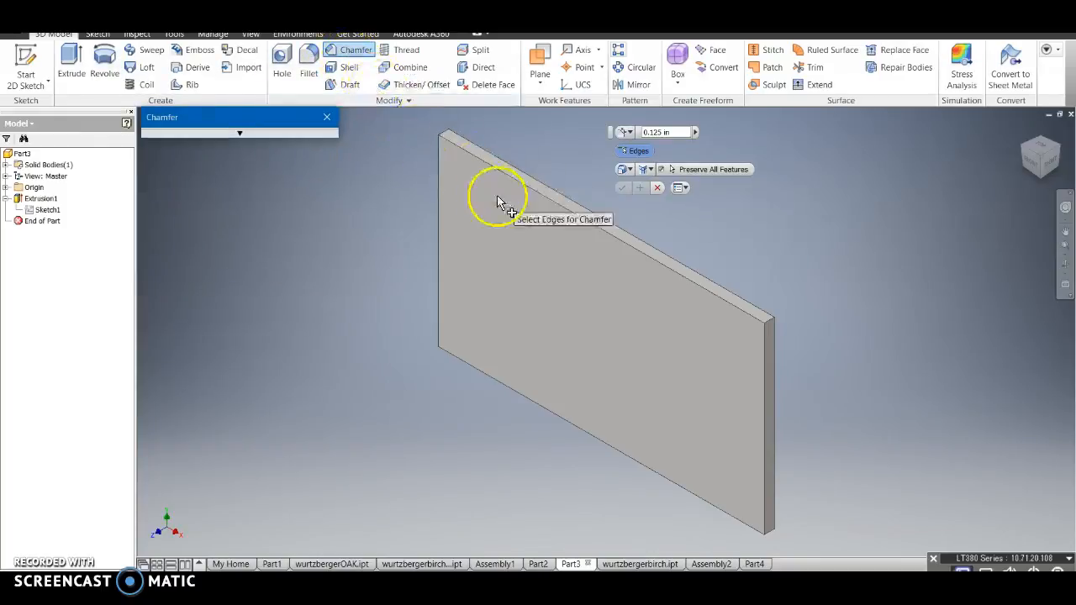
{"action": "left_click", "coordinate": [577, 216]}
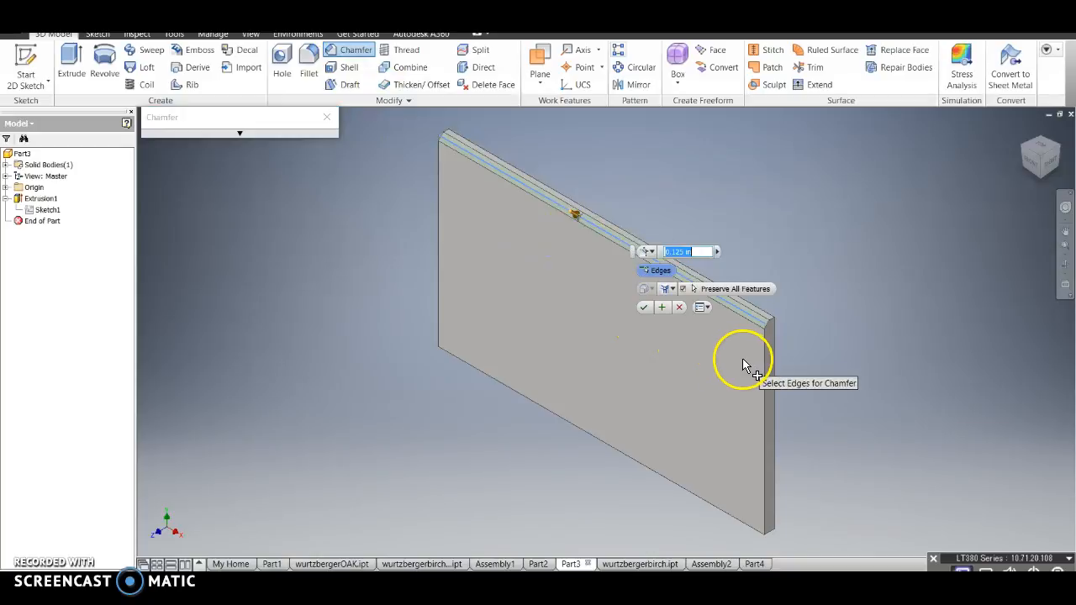
{"action": "left_click", "coordinate": [764, 361]}
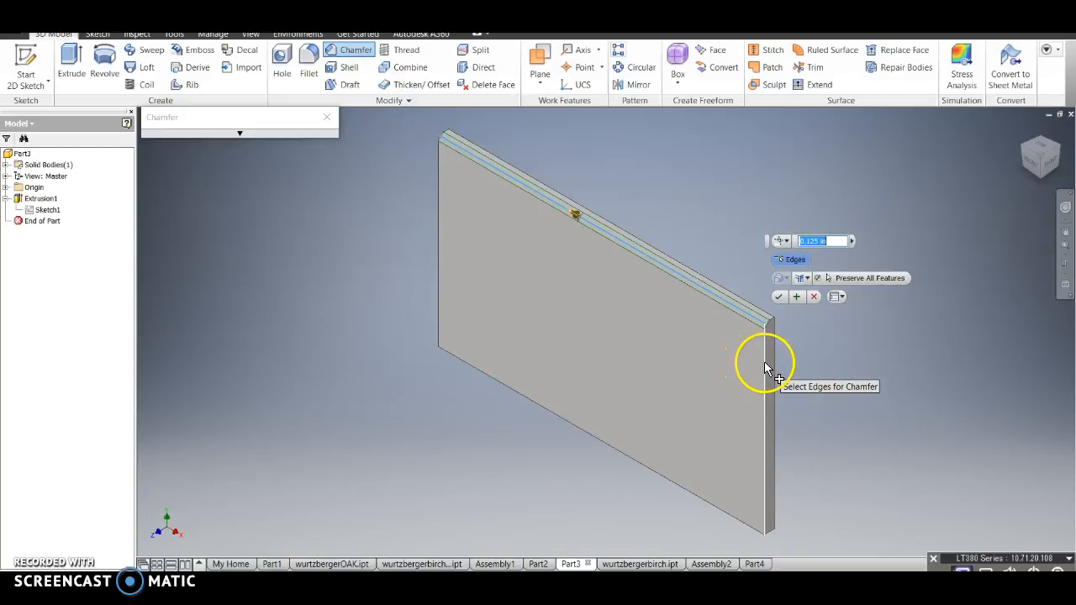
{"action": "left_click", "coordinate": [619, 456]}
{"action": "left_click", "coordinate": [619, 454]}
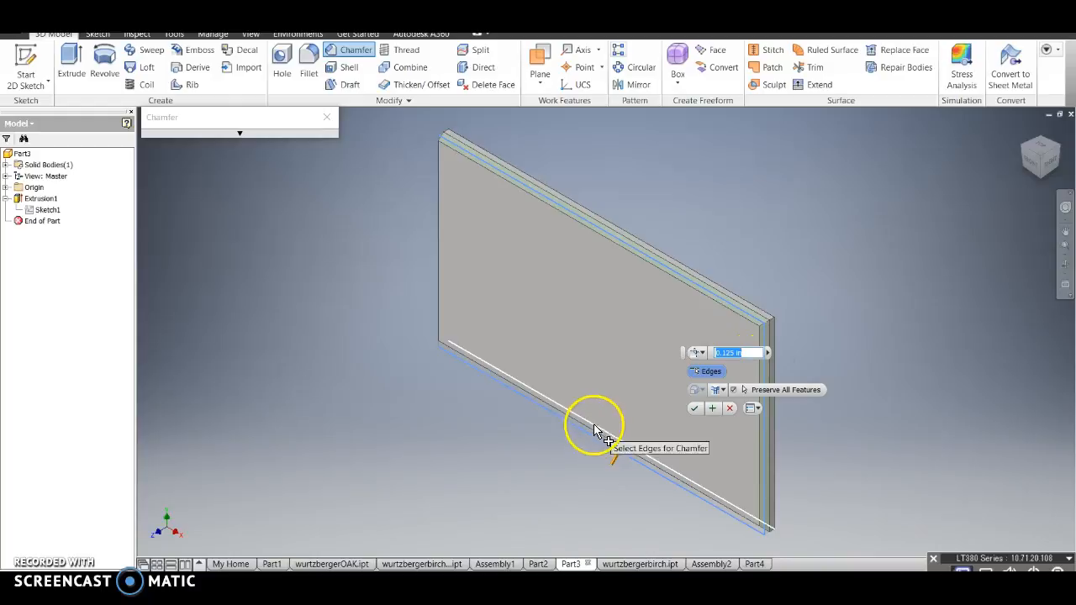
{"action": "left_click", "coordinate": [438, 244]}
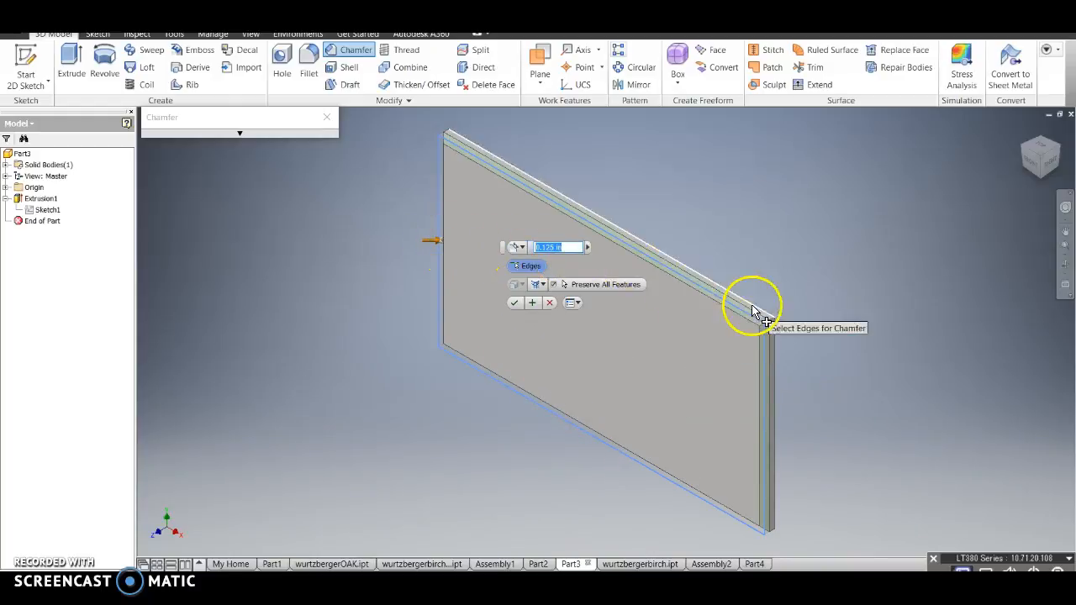
{"action": "left_click", "coordinate": [1036, 165]}
{"action": "left_click", "coordinate": [1071, 132]}
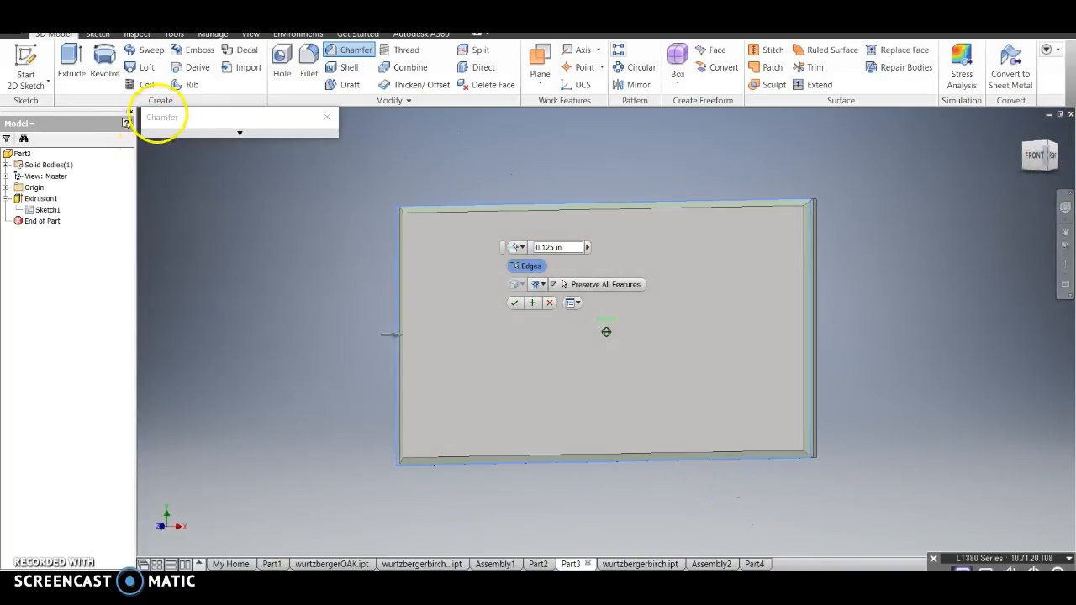
{"action": "middle_click_drag", "start_coordinate": [224, 488], "coordinate": [286, 512], "text": "shift"}
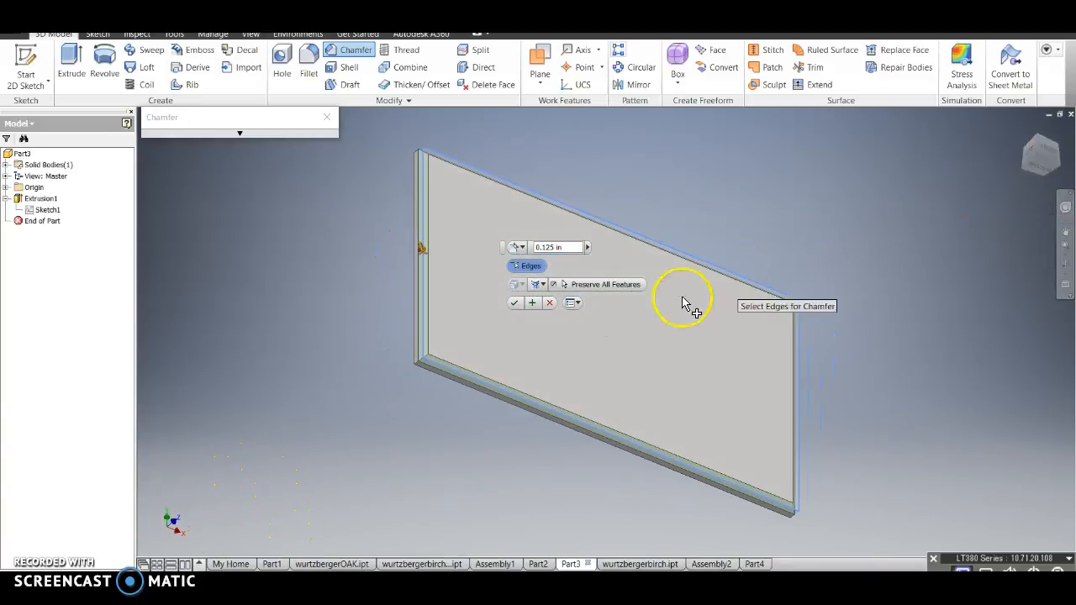
{"action": "scroll", "coordinate": [406, 314], "scroll_direction": "up", "scroll_amount": 3}
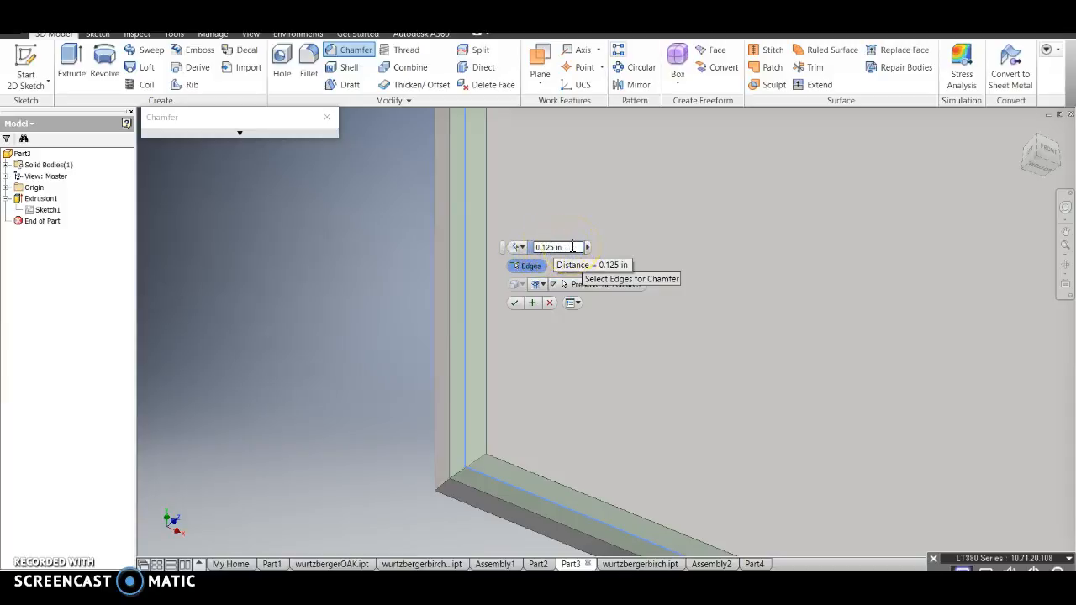
{"action": "left_click", "coordinate": [569, 307]}
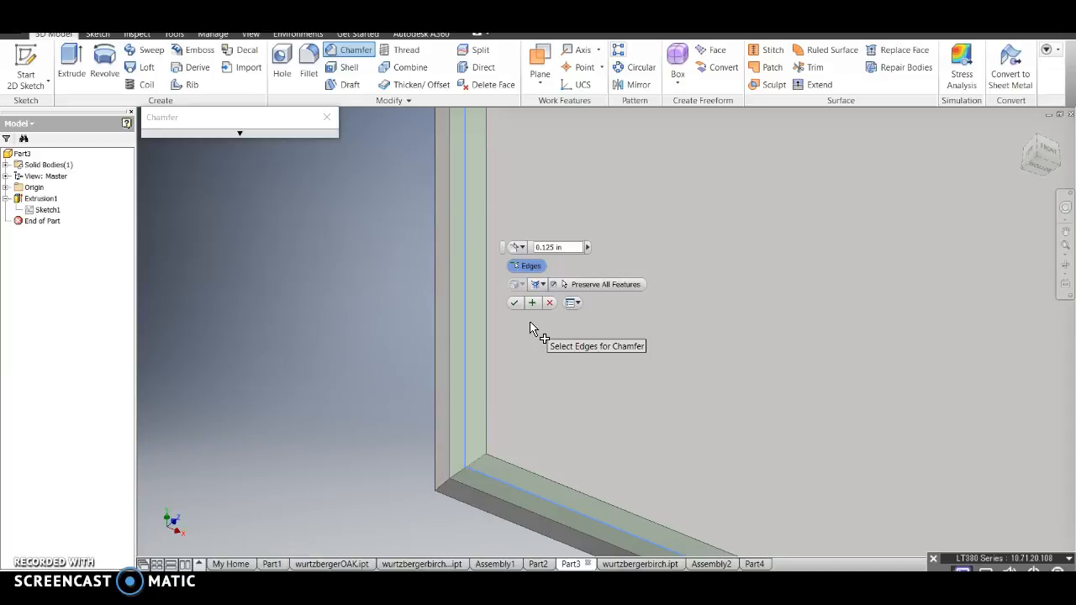
{"action": "left_click", "coordinate": [553, 248]}
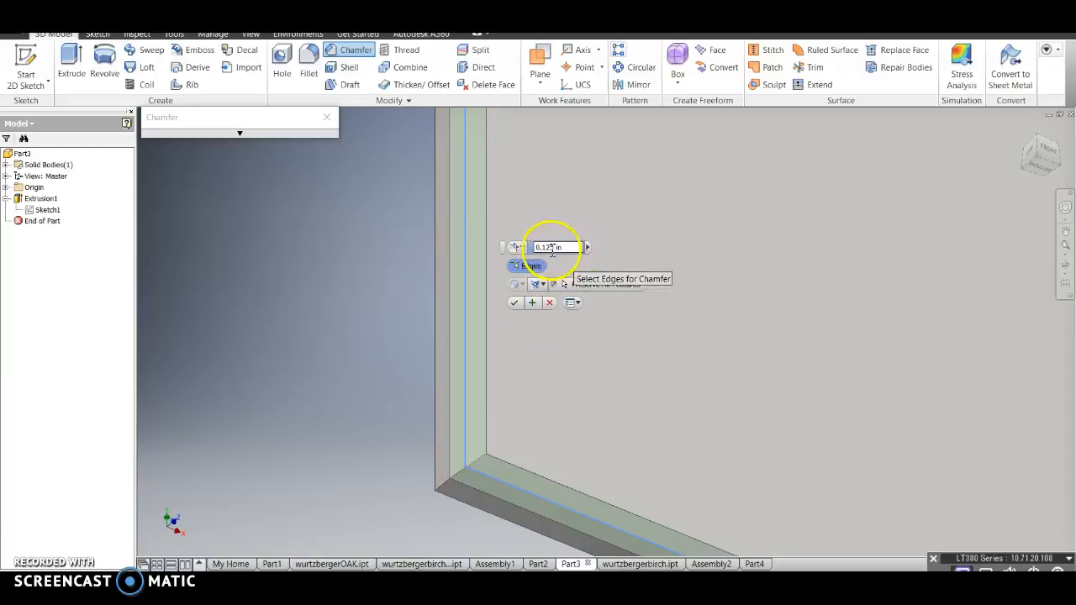
{"action": "left_click", "coordinate": [516, 304]}
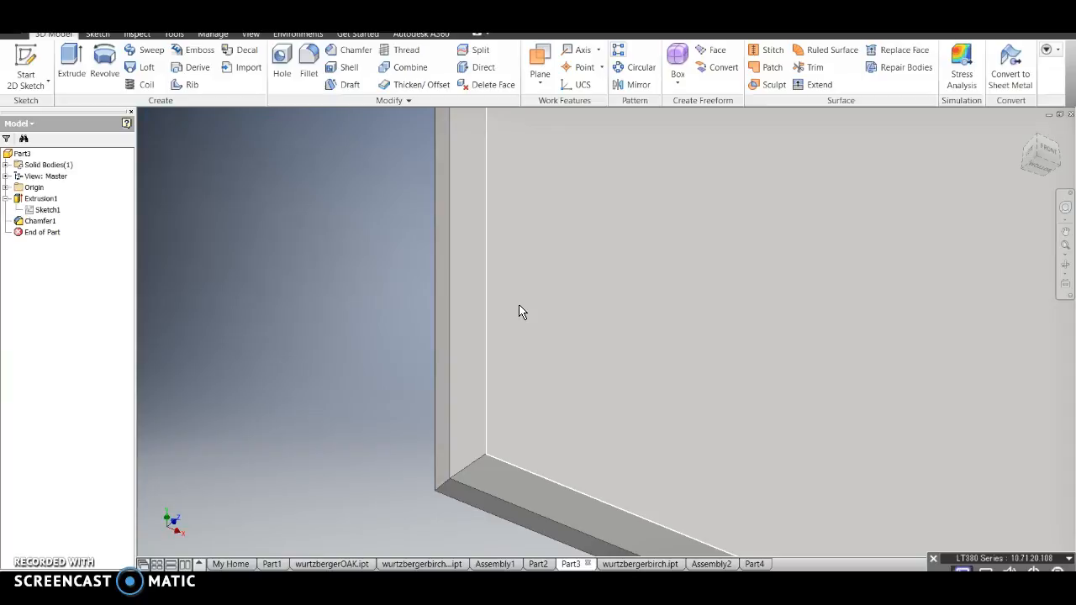
Start a new 2D sketch on the board's large front face inside the chamfers
{"action": "left_click_drag", "start_coordinate": [1040, 151], "coordinate": [1008, 126]}
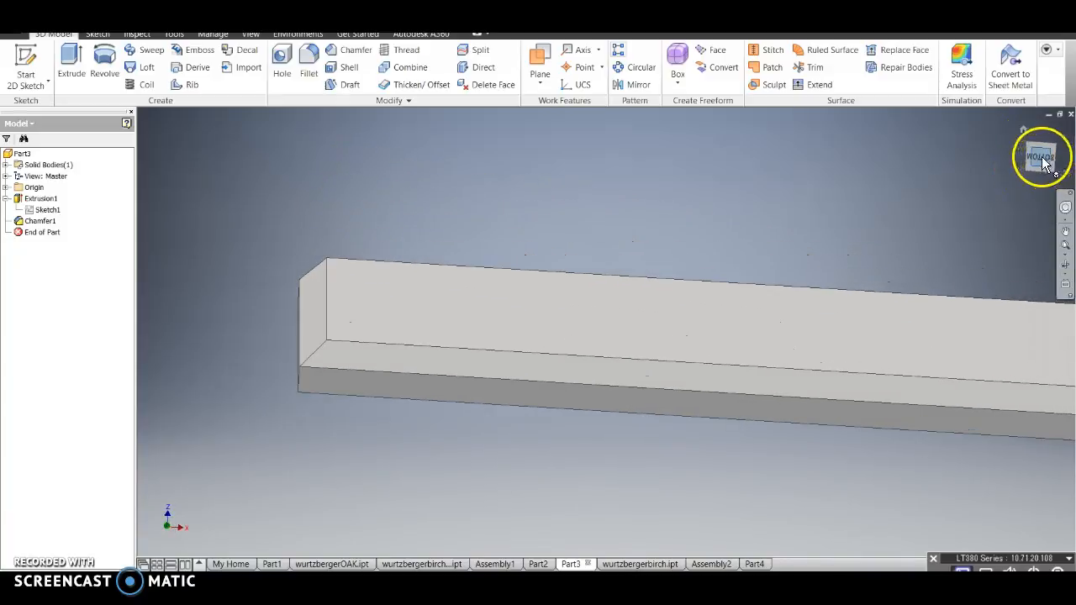
{"action": "left_click", "coordinate": [1023, 132]}
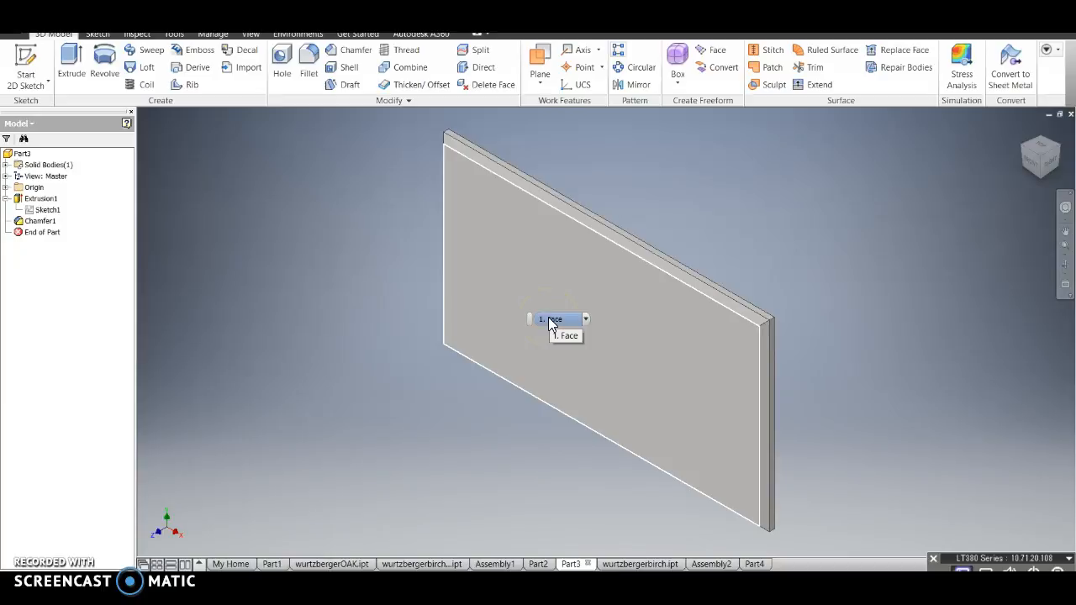
{"action": "right_click", "coordinate": [621, 338]}
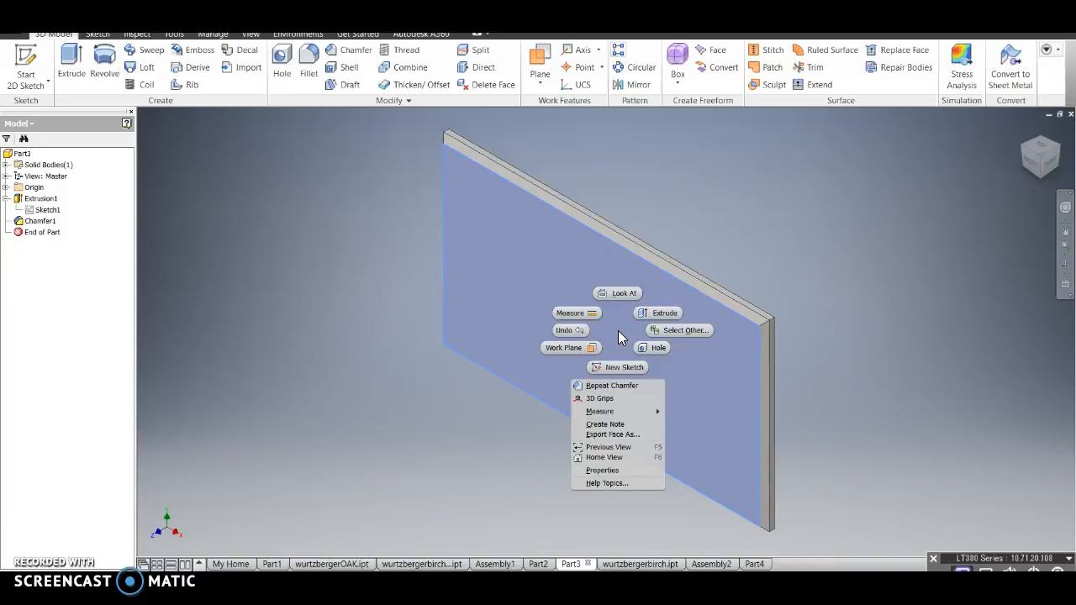
{"action": "left_click", "coordinate": [621, 367]}
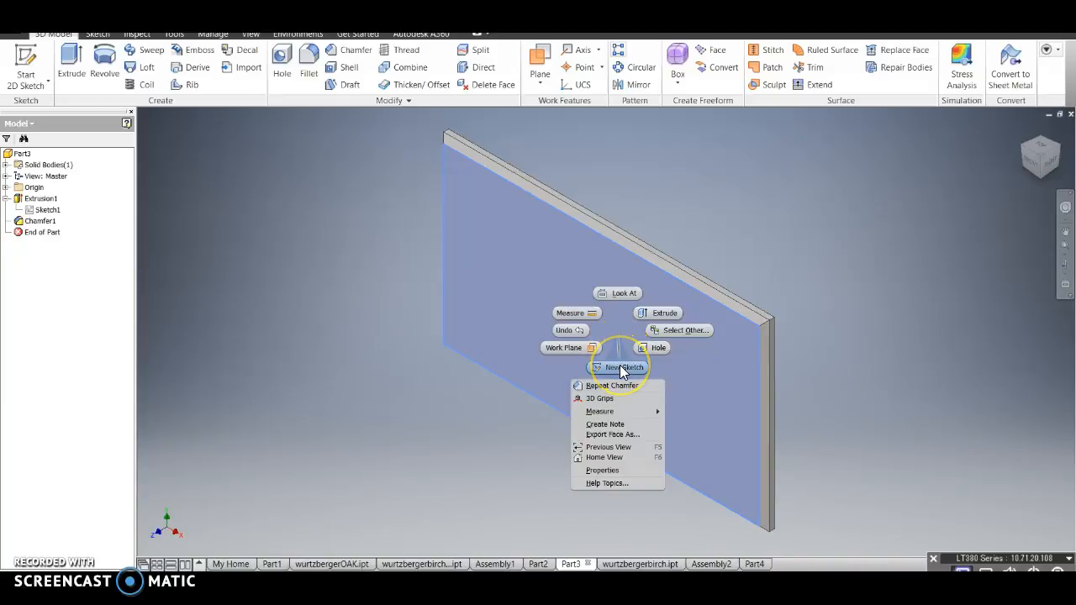
{"action": "left_click", "coordinate": [517, 288]}
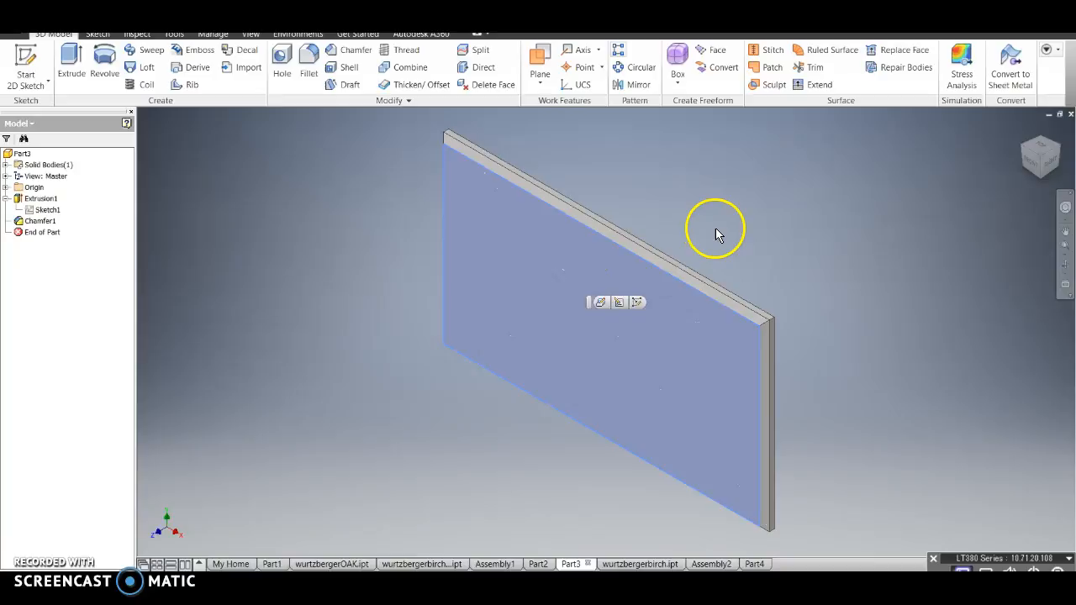
{"action": "left_click", "coordinate": [611, 335]}
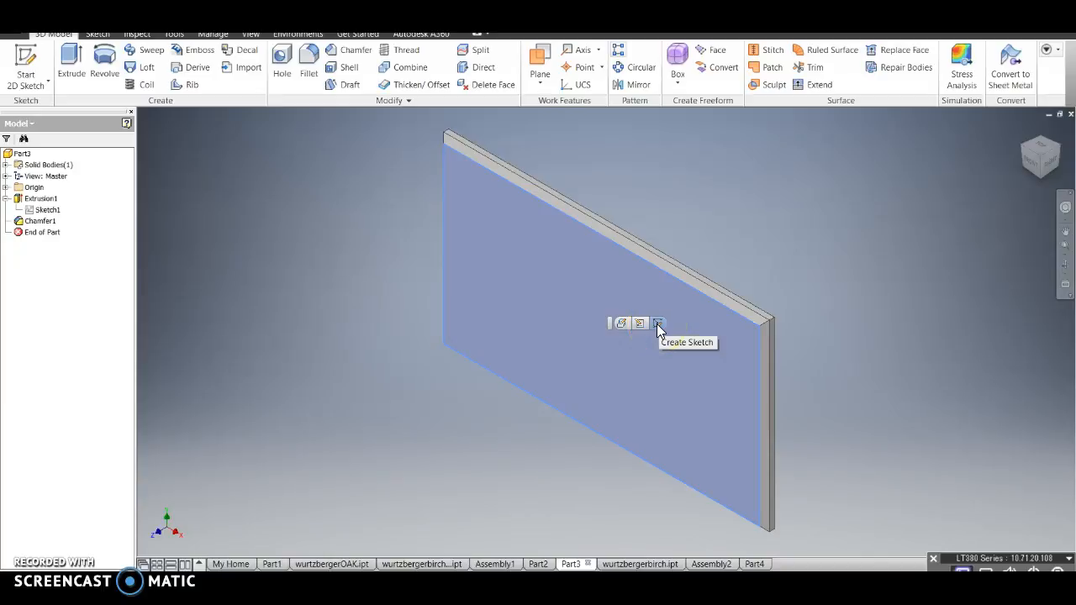
{"action": "left_click", "coordinate": [658, 325]}
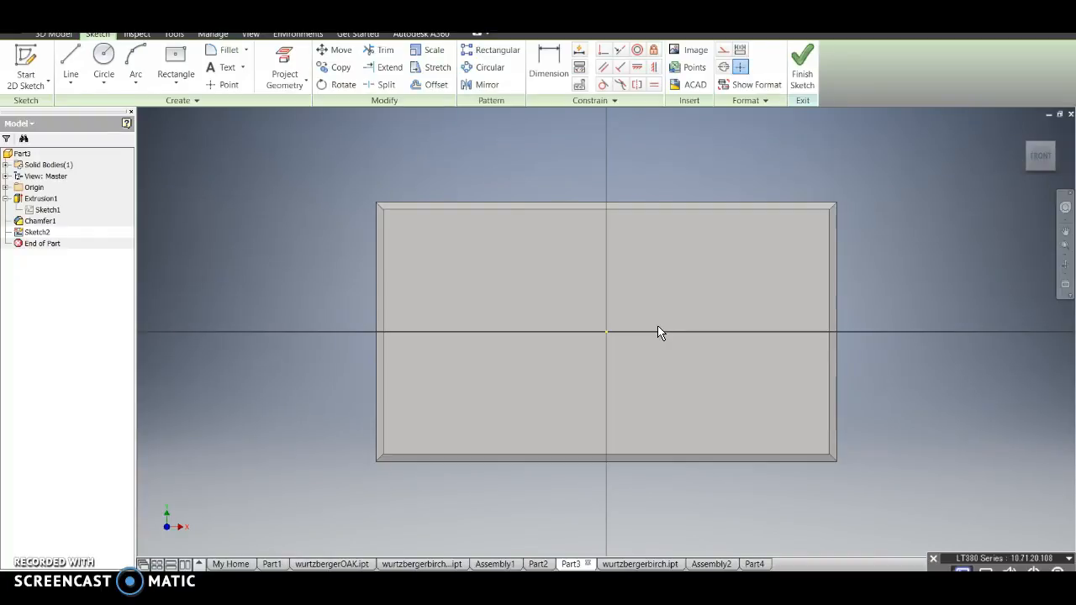
Sketch a horizontal center-point slot centred on the origin, about 3.7 in between its arc centres and about 0.6 in wide
{"action": "left_click", "coordinate": [184, 84]}
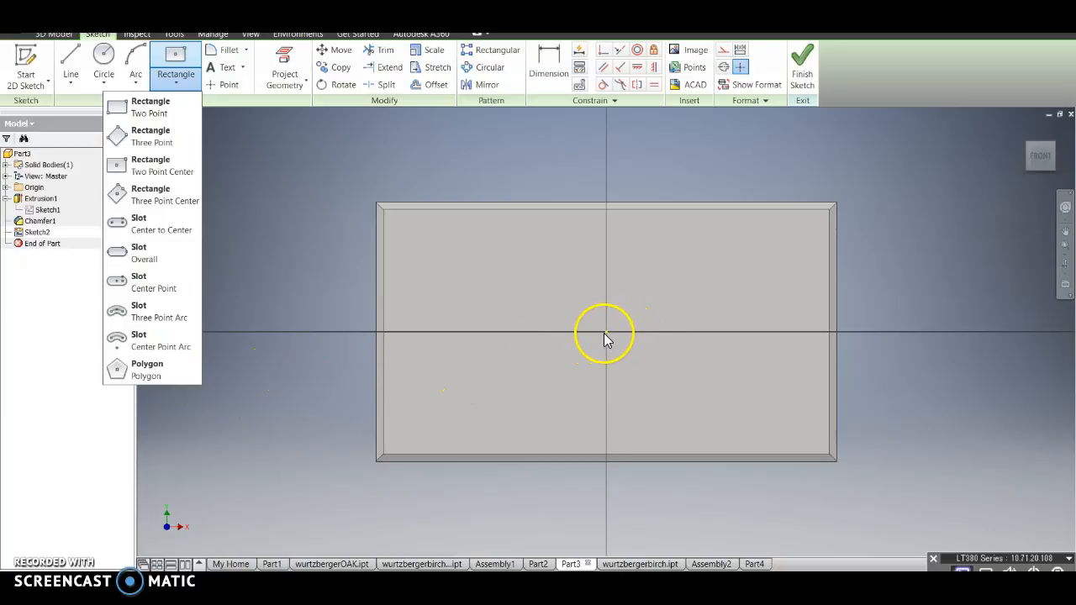
{"action": "left_click", "coordinate": [147, 287]}
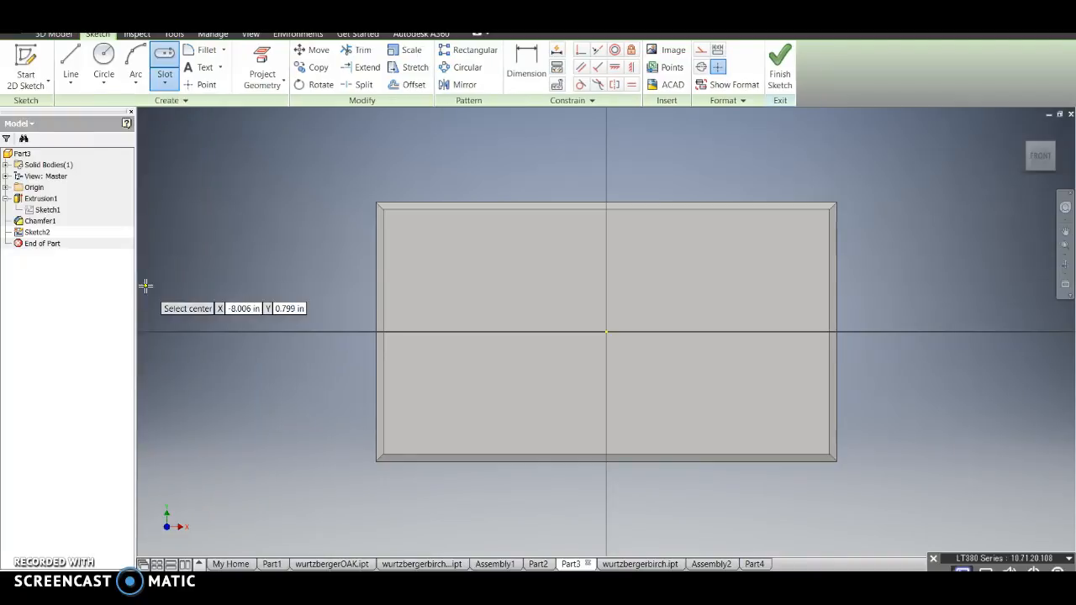
{"action": "left_click", "coordinate": [605, 330]}
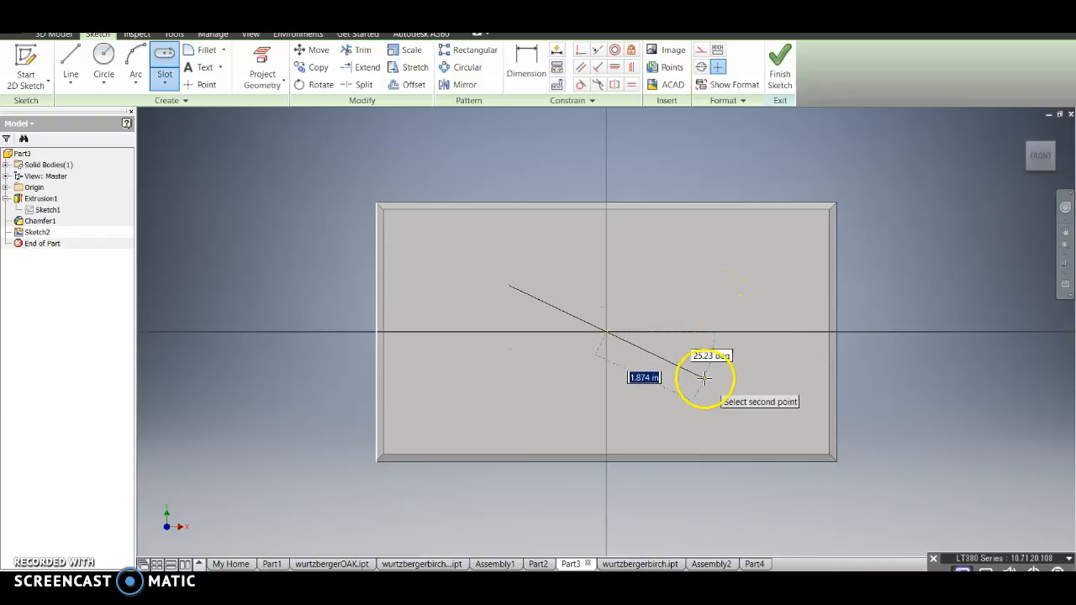
{"action": "left_click", "coordinate": [713, 332]}
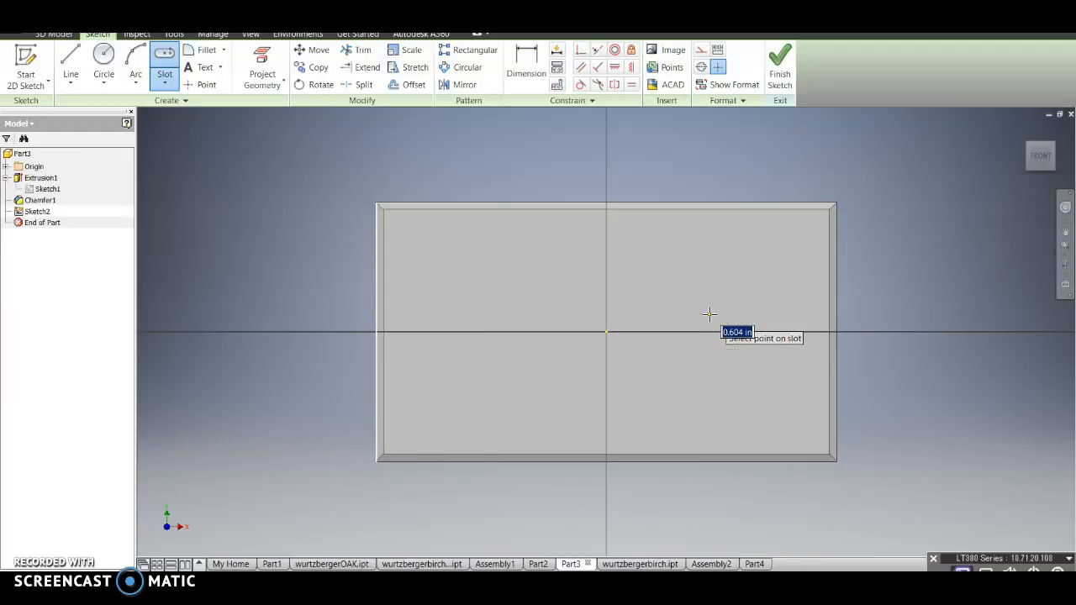
{"action": "left_click", "coordinate": [711, 314]}
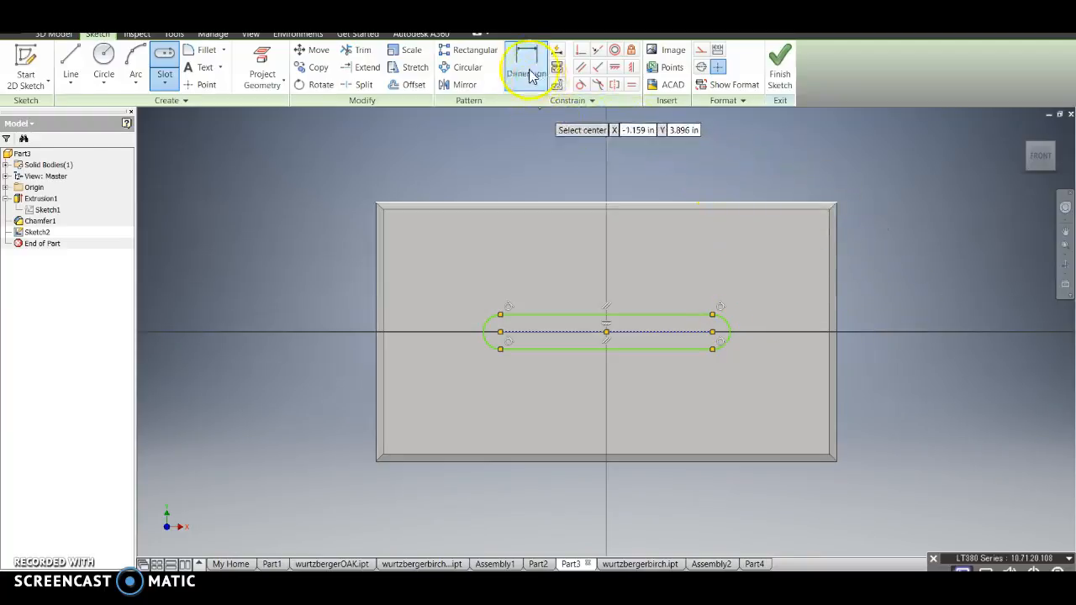
Dimension the distance between the slot's two end arcs and set it to 4 in
{"action": "left_click", "coordinate": [529, 74]}
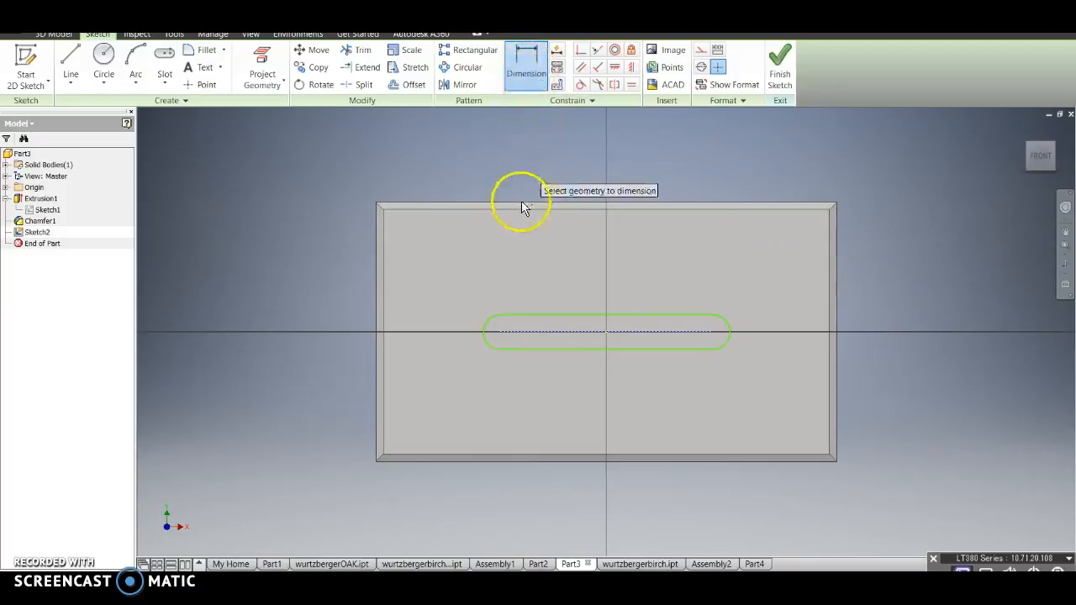
{"action": "left_click", "coordinate": [487, 341]}
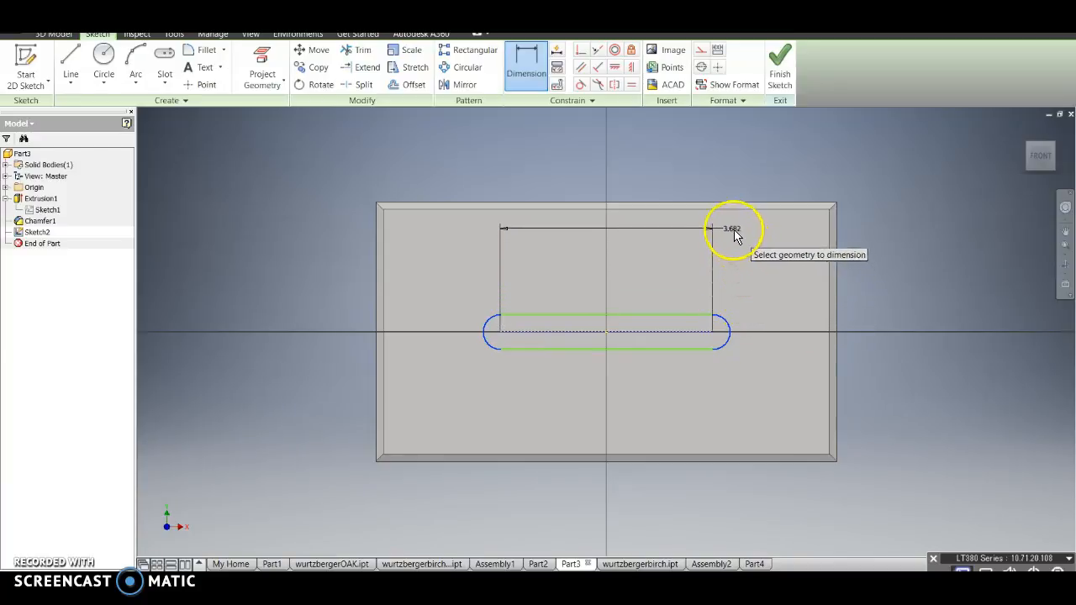
{"action": "left_click", "coordinate": [666, 168]}
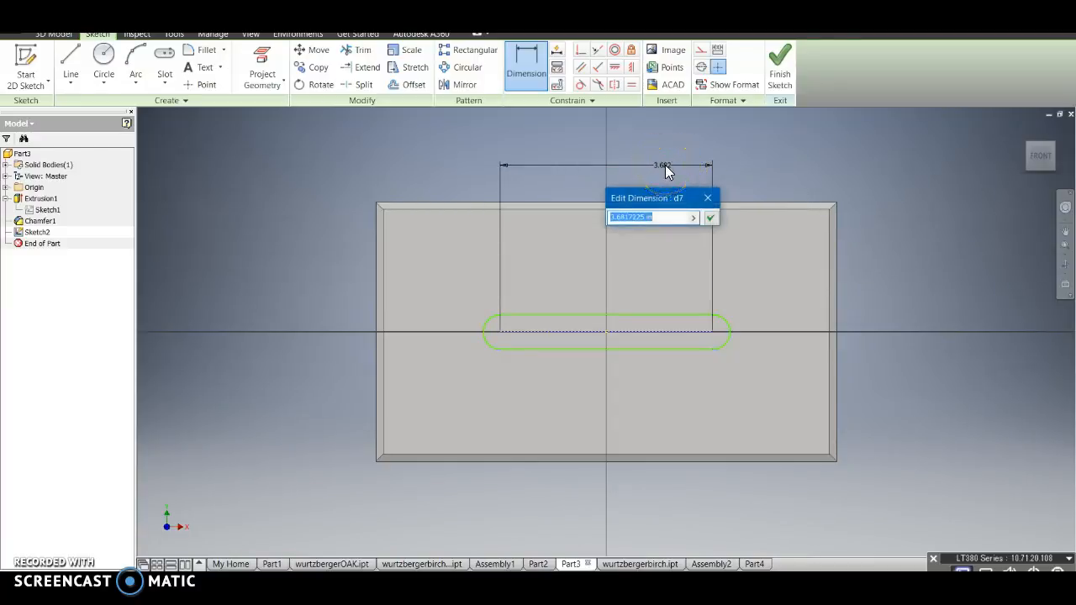
{"action": "type", "text": "4."}
{"action": "left_click", "coordinate": [711, 218]}
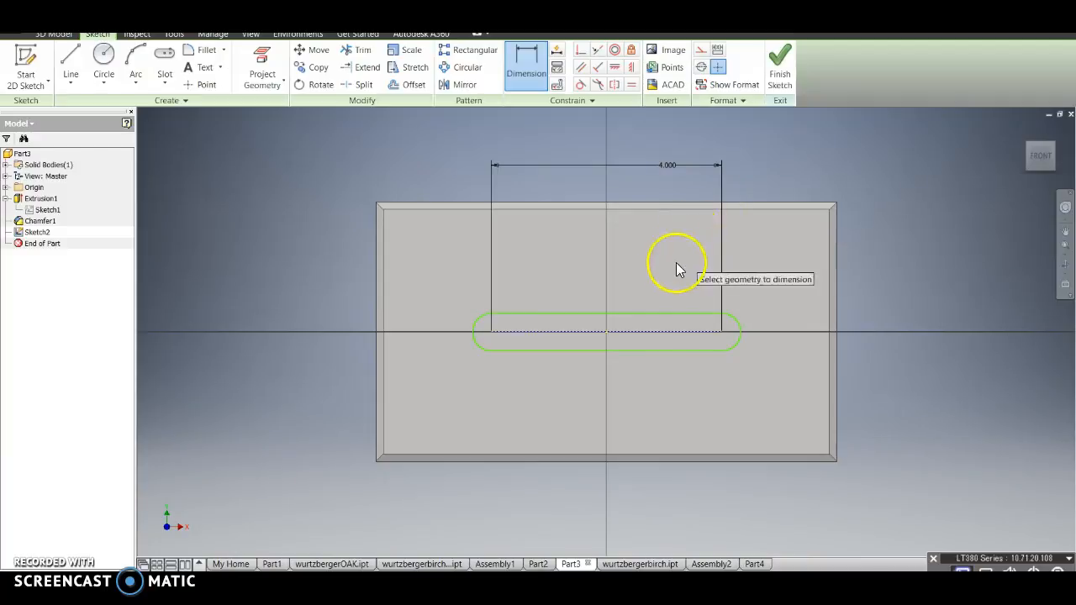
Dimension the slot's width between its two straight sides as 0.25 in and finish the sketch
{"action": "left_click", "coordinate": [660, 314]}
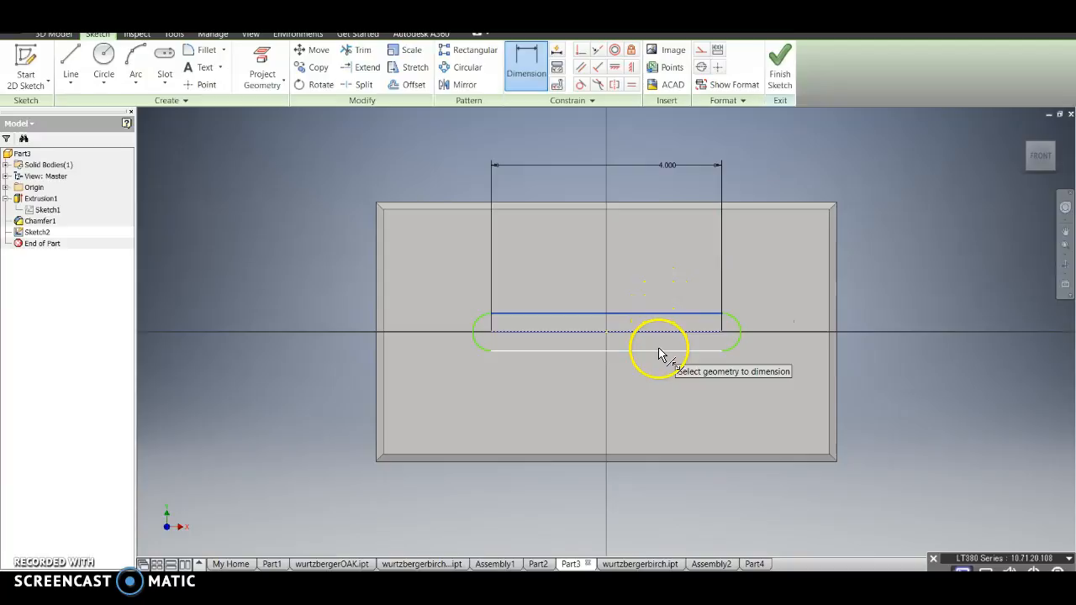
{"action": "left_click", "coordinate": [659, 350]}
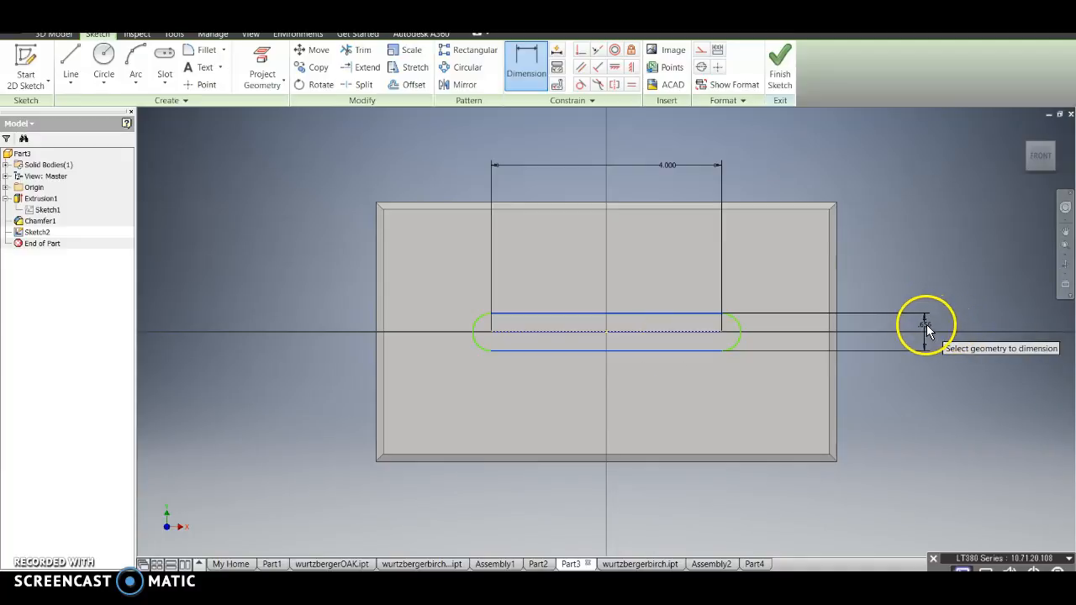
{"action": "left_click", "coordinate": [908, 325]}
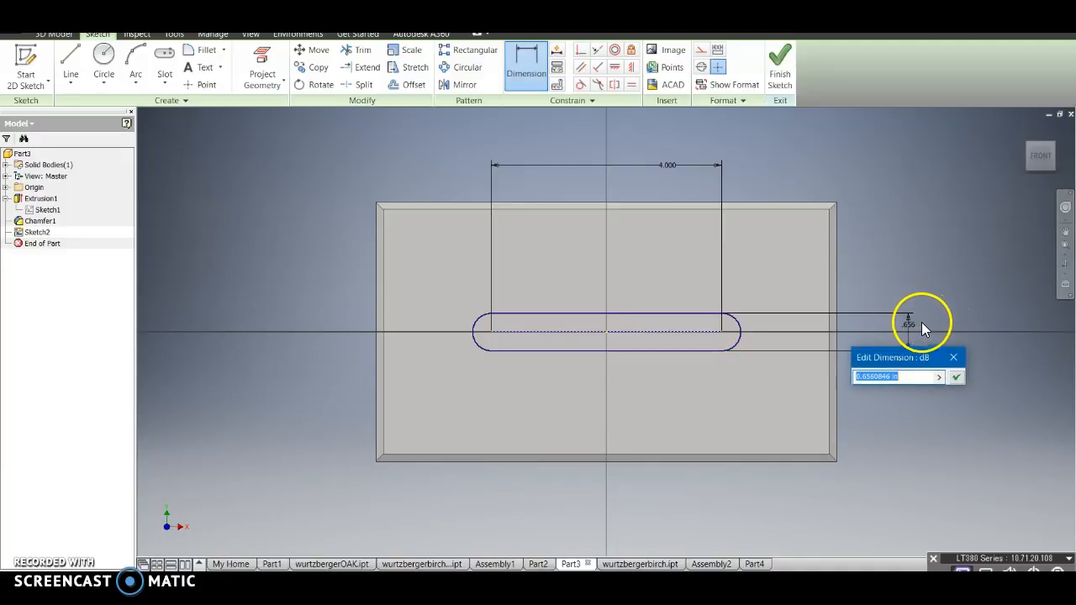
{"action": "type", "text": ".25"}
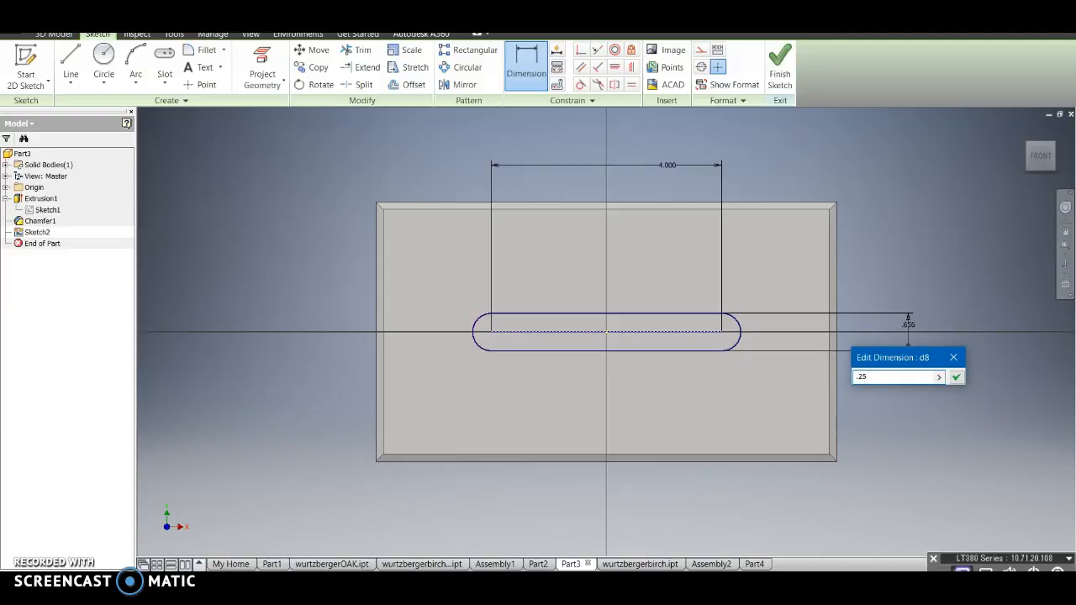
{"action": "left_click", "coordinate": [958, 379]}
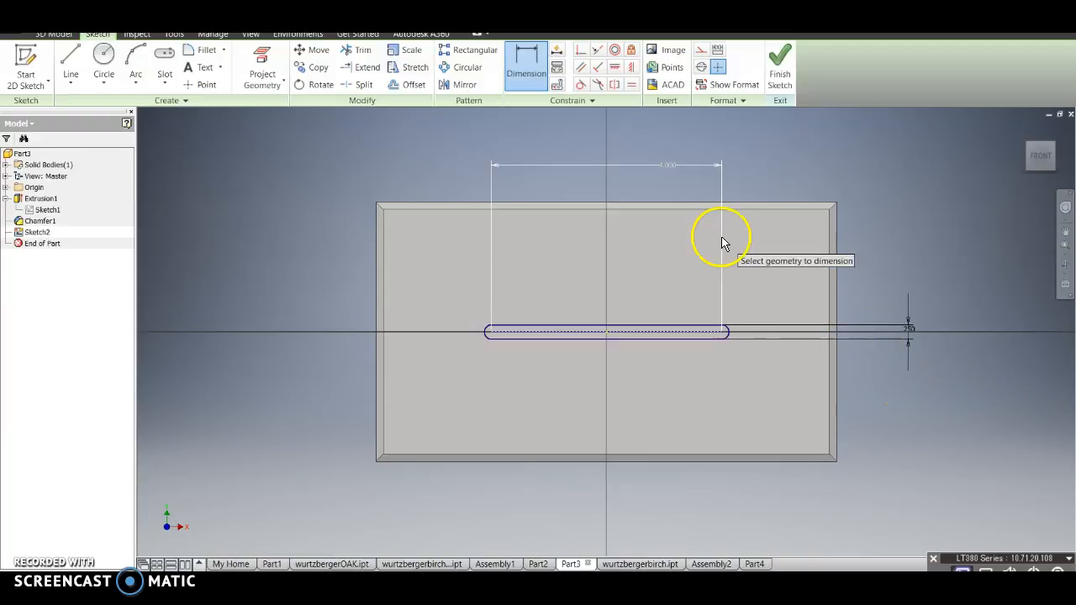
{"action": "left_click", "coordinate": [782, 76]}
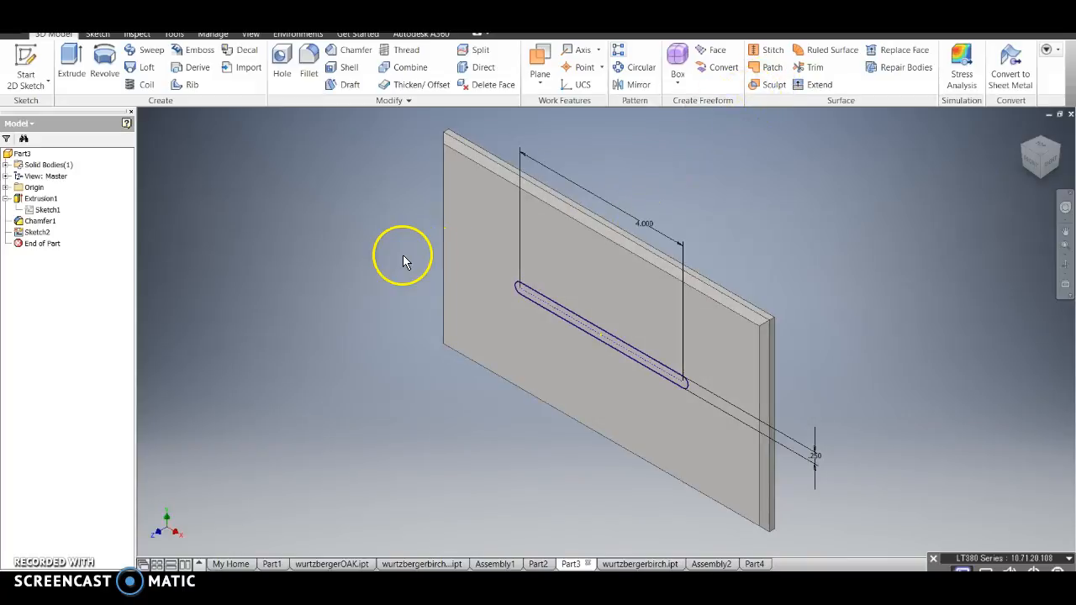
Extrude the slot profile as a cut with extents set to All, directed through the board
{"action": "left_click", "coordinate": [78, 83]}
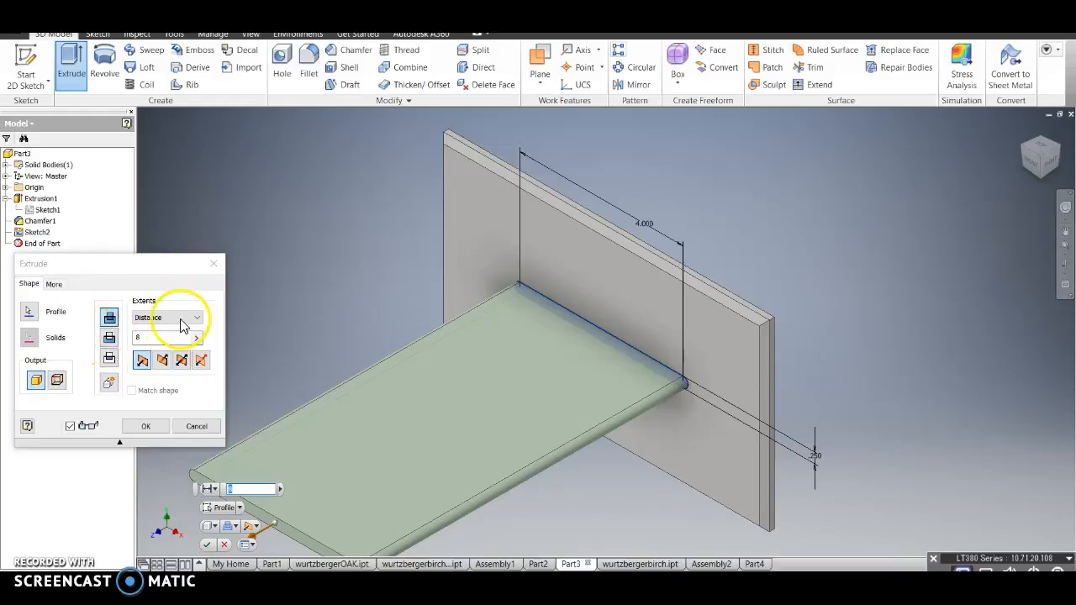
{"action": "left_click", "coordinate": [156, 266]}
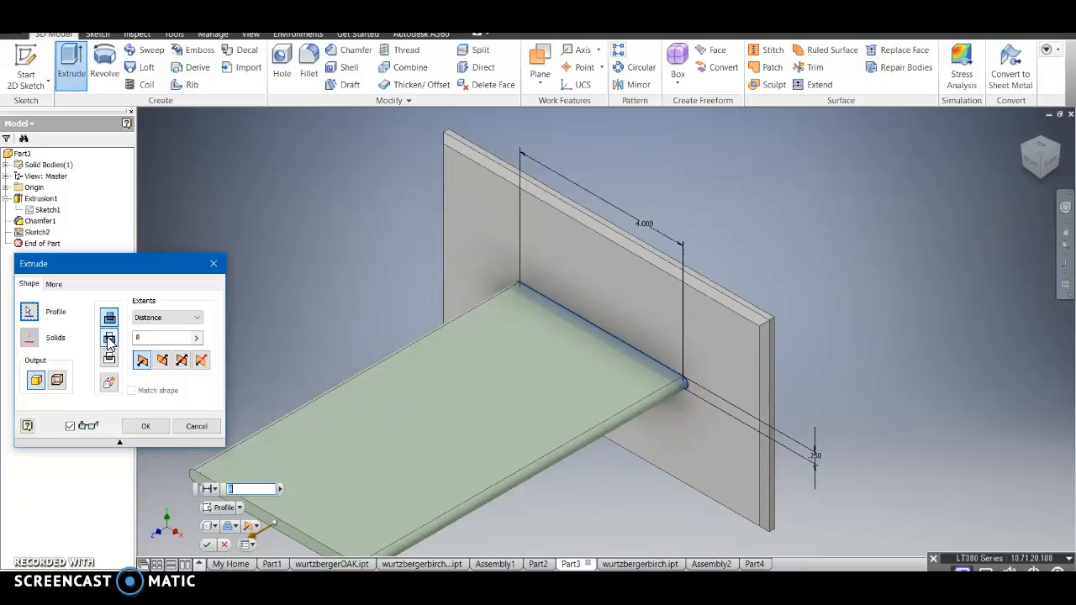
{"action": "left_click", "coordinate": [109, 339]}
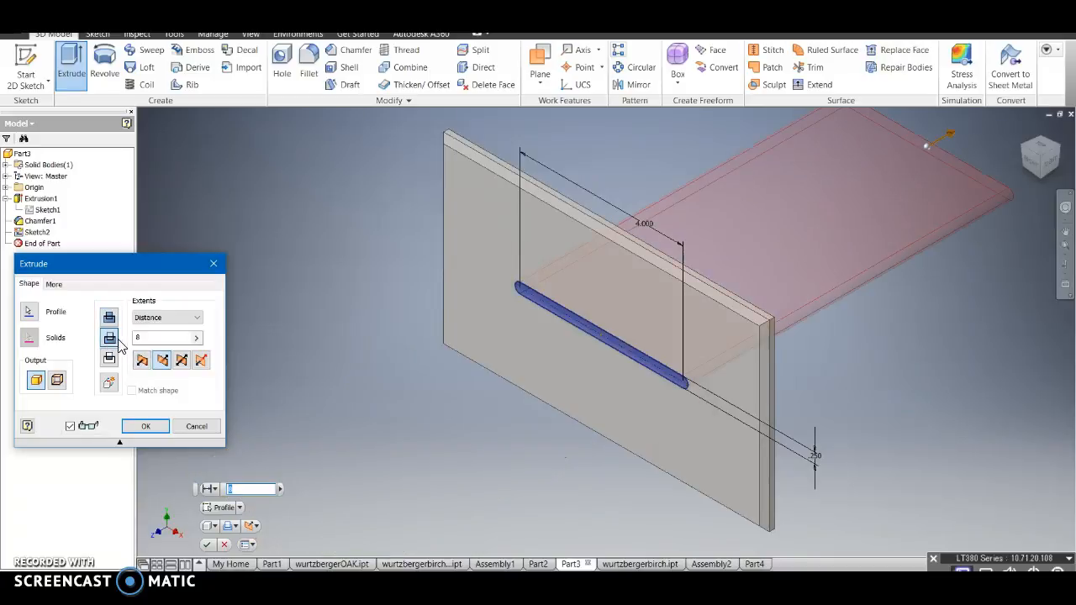
{"action": "left_click", "coordinate": [198, 318]}
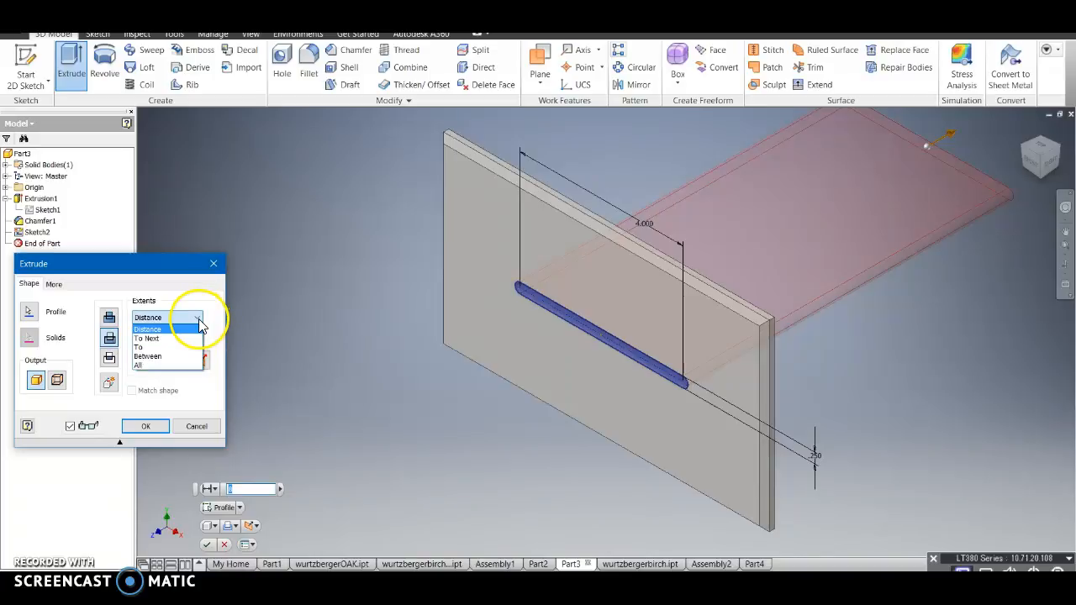
{"action": "left_click", "coordinate": [168, 367]}
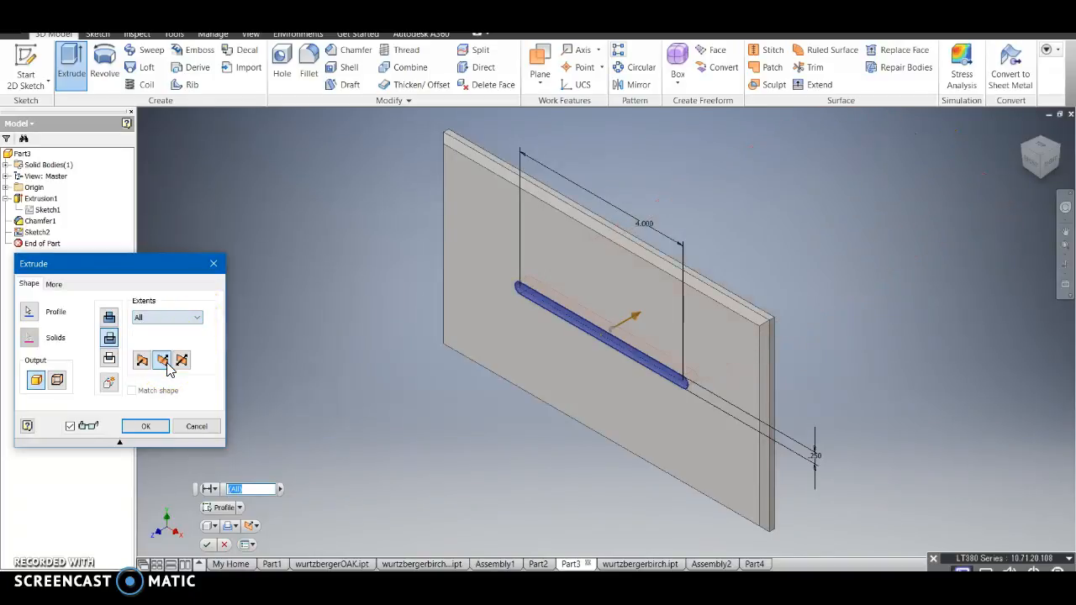
{"action": "left_click", "coordinate": [164, 362]}
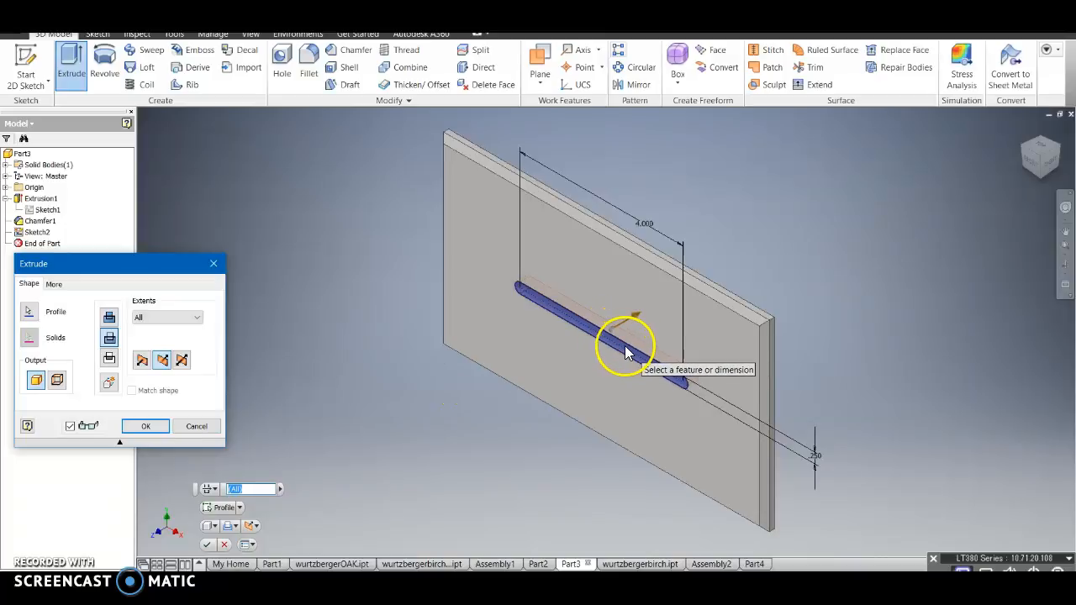
{"action": "left_click", "coordinate": [141, 428]}
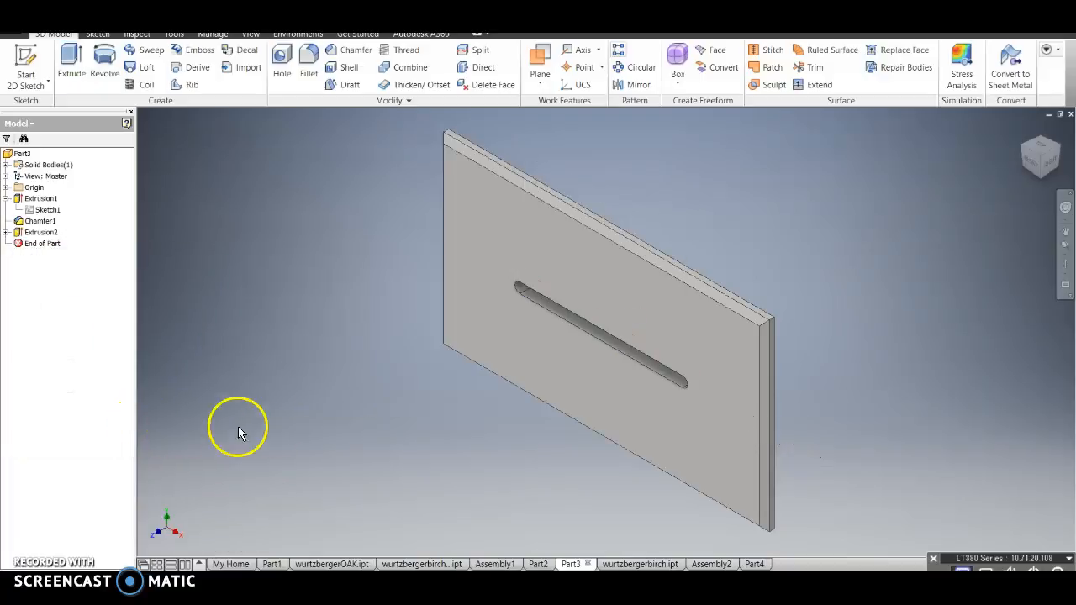
Start saving the part with Save As and display the available save locations
{"action": "left_click", "coordinate": [1043, 171]}
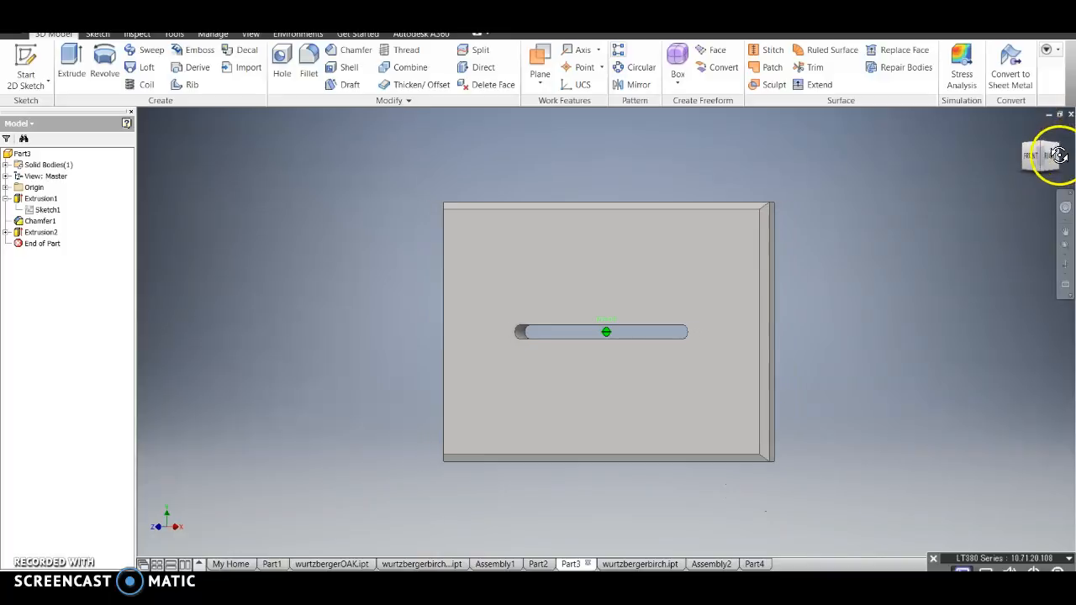
{"action": "left_click", "coordinate": [1058, 155]}
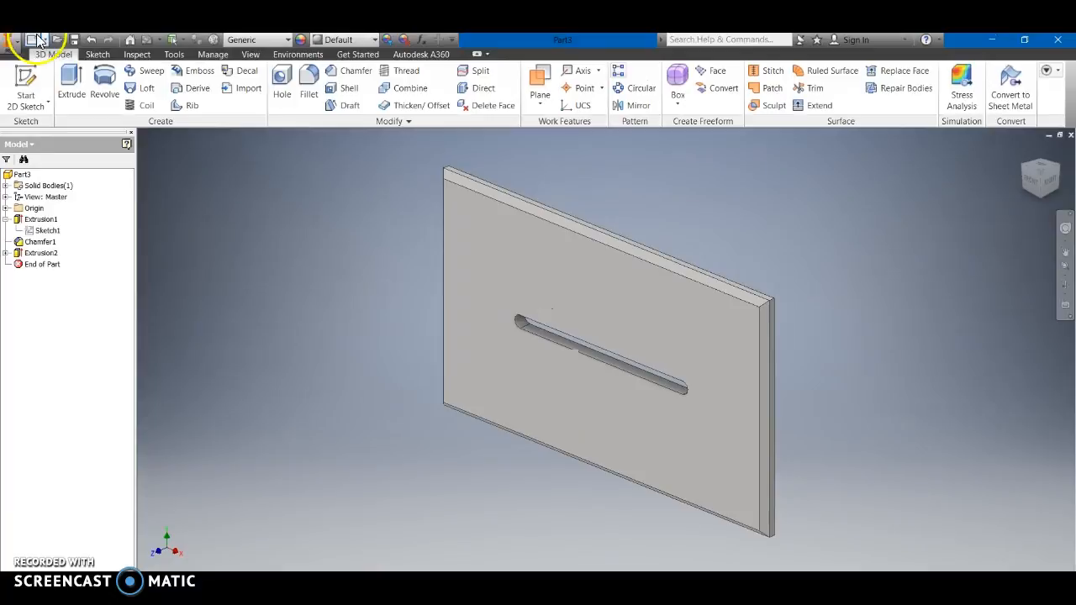
{"action": "left_click", "coordinate": [16, 47]}
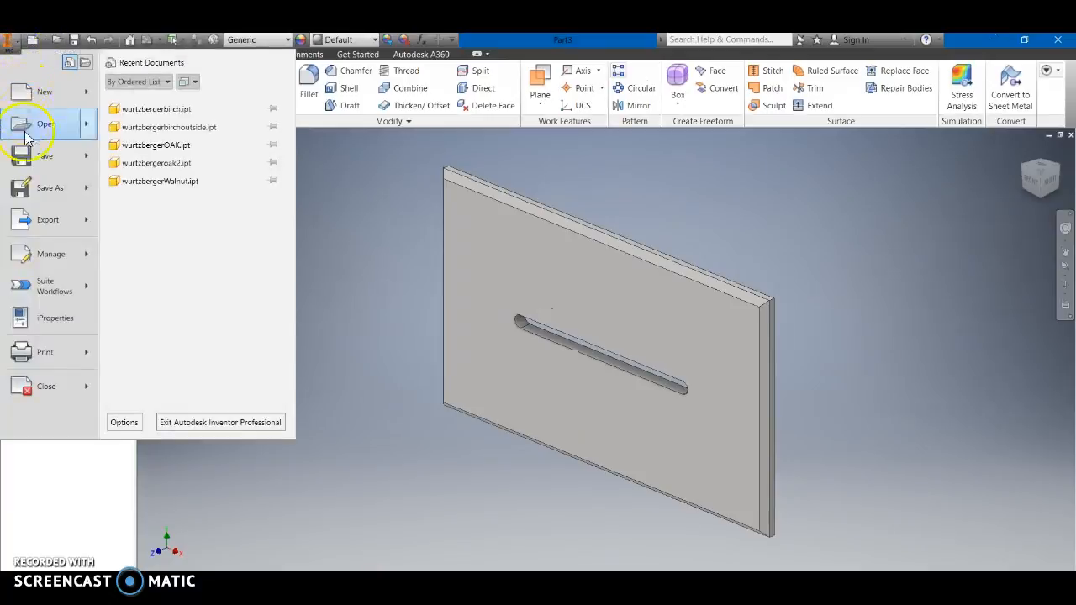
{"action": "mouse_move", "coordinate": [36, 193]}
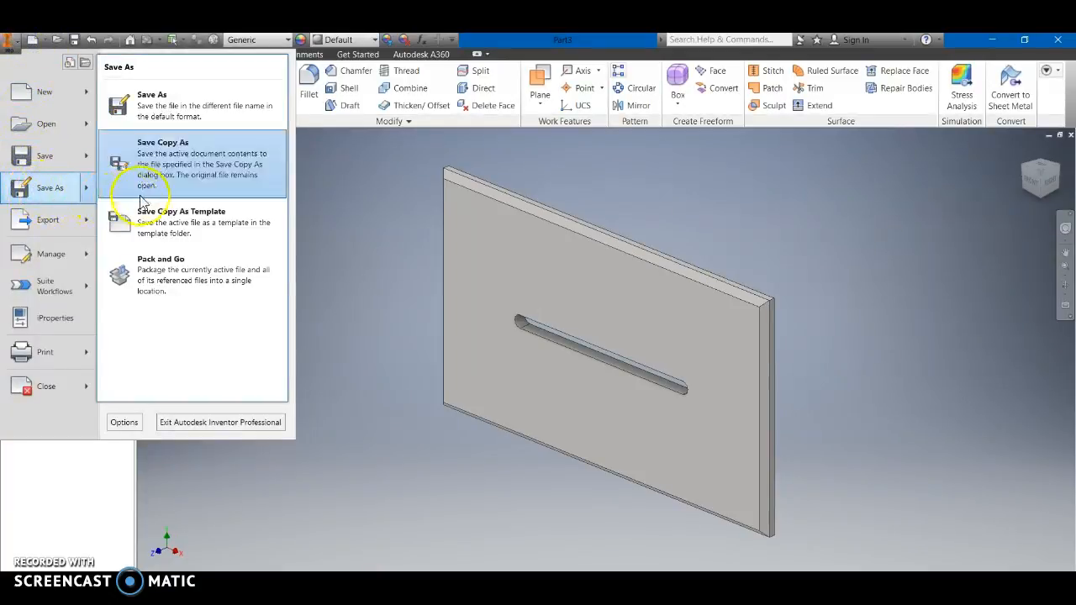
{"action": "left_click", "coordinate": [175, 112]}
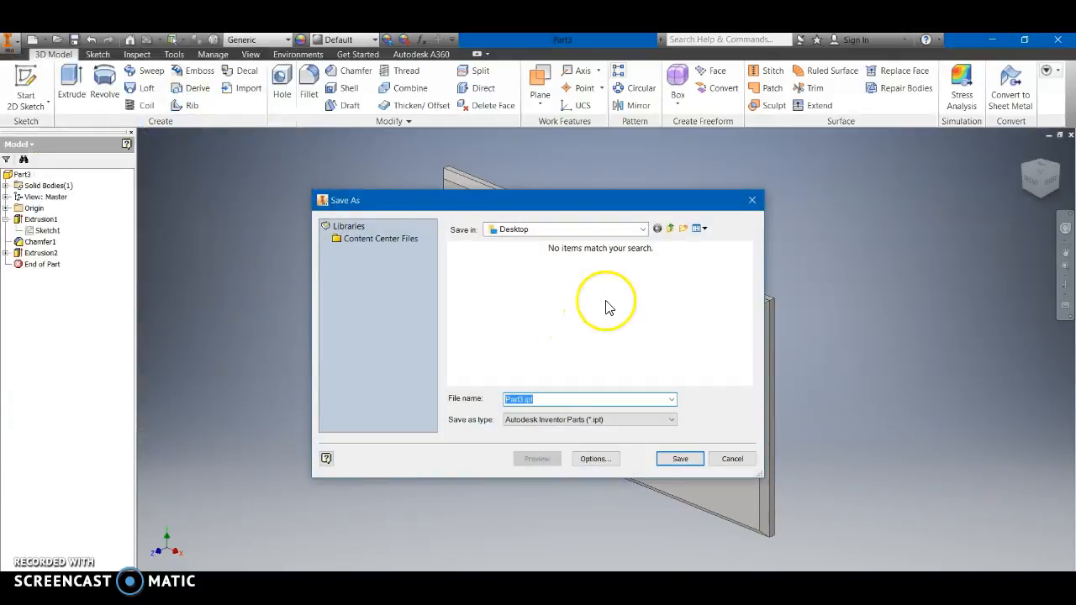
{"action": "left_click", "coordinate": [643, 229]}
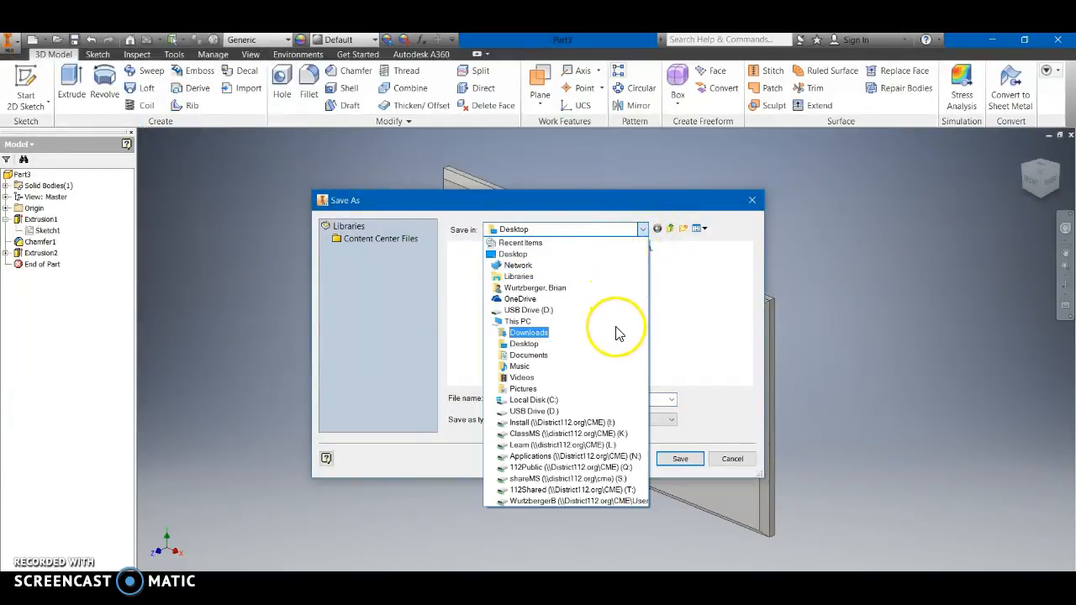